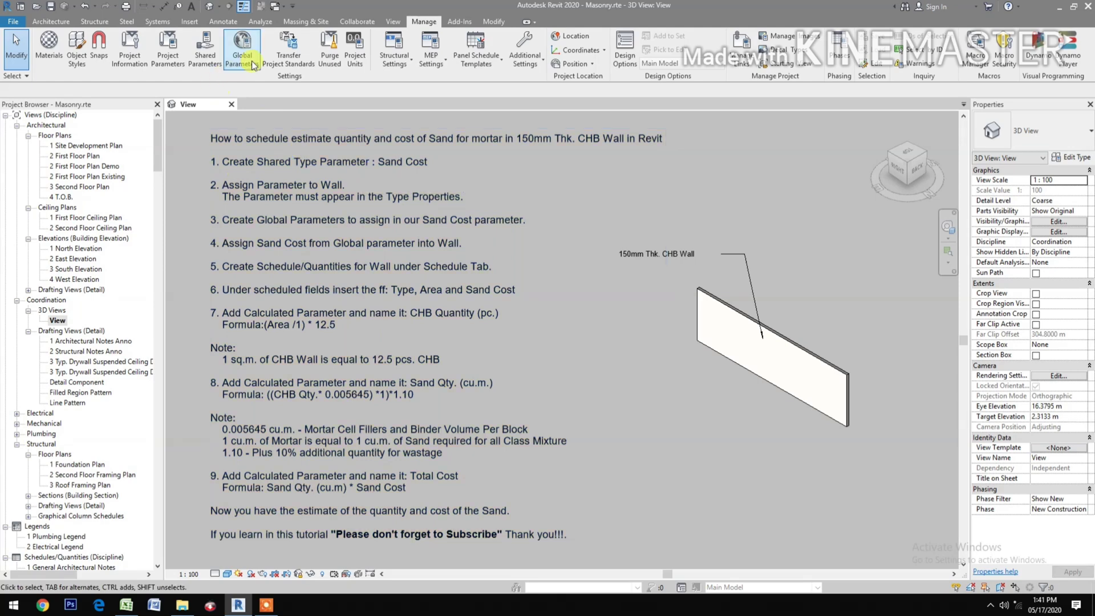
Step: Add a Currency shared parameter named Sand Cost to the Tutorial group
click(205, 59)
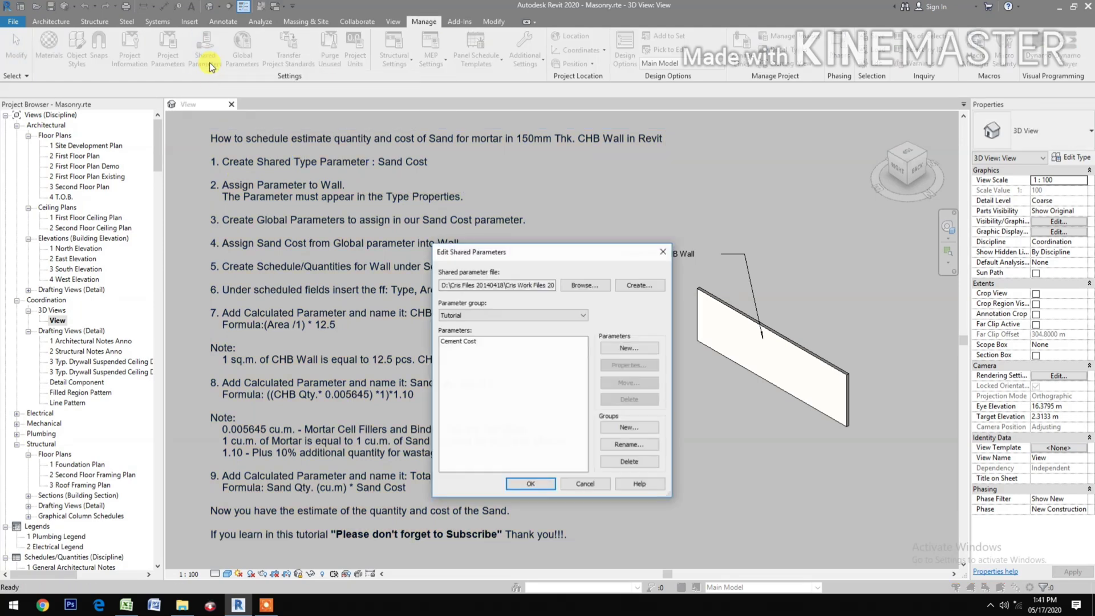
drag(528, 251, 696, 178)
click(798, 275)
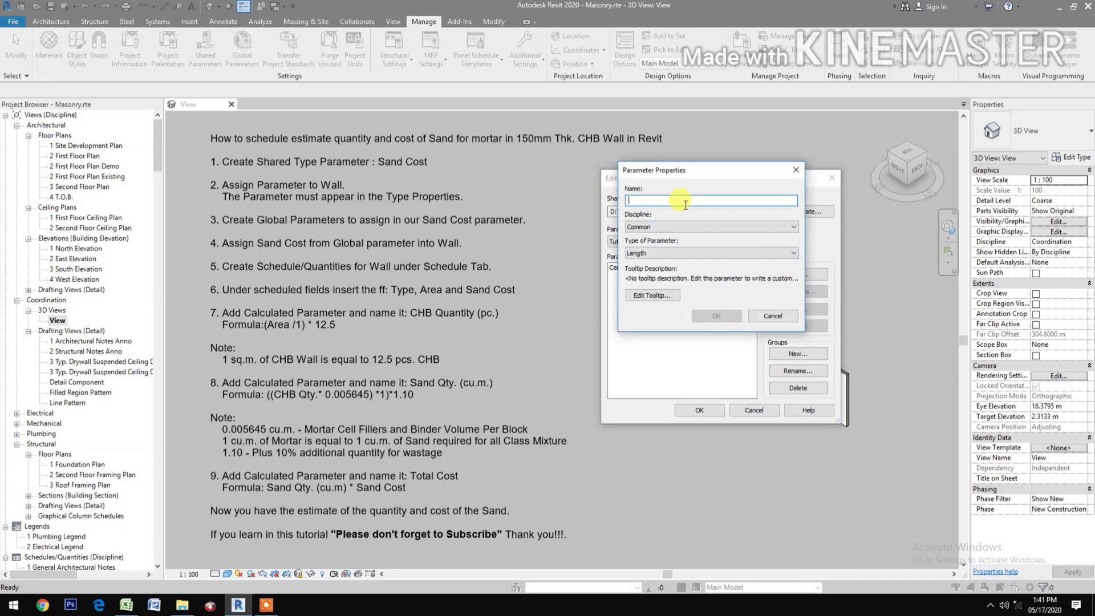
text(Sand Cost)
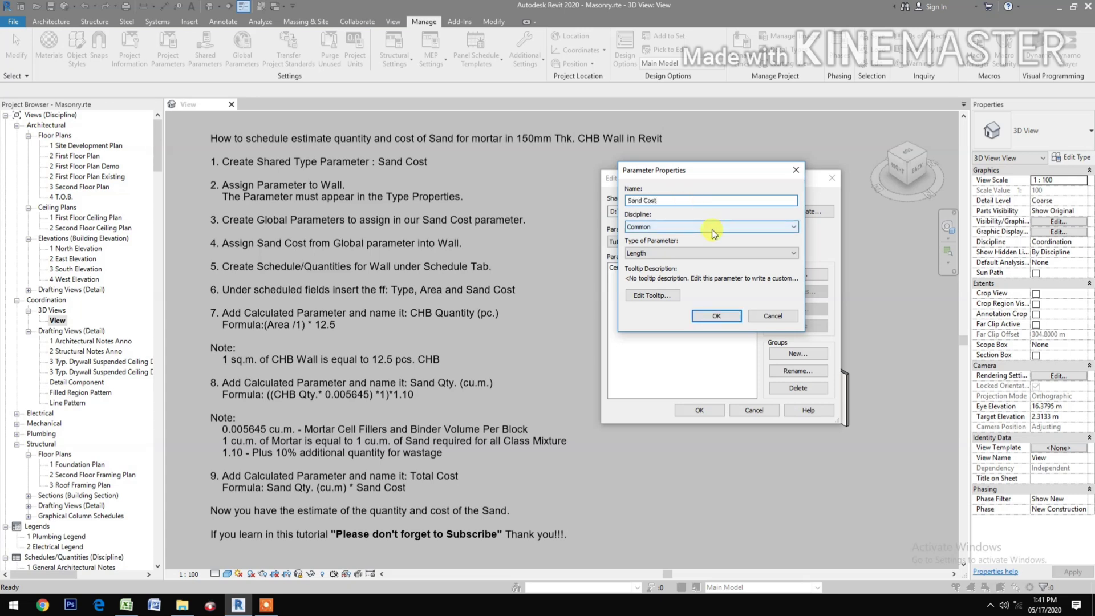
click(679, 251)
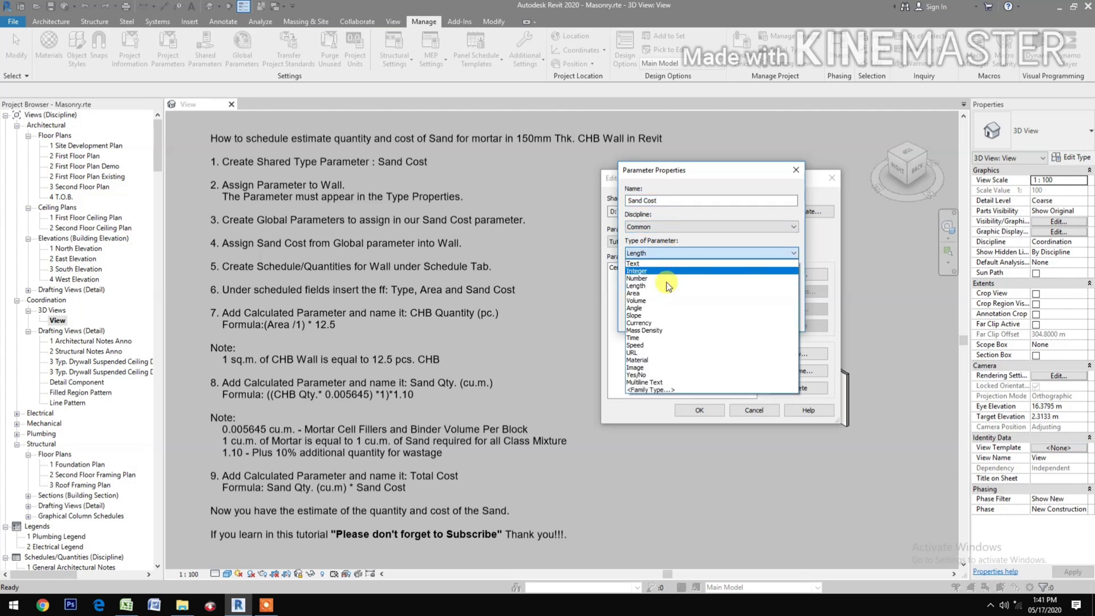
click(655, 322)
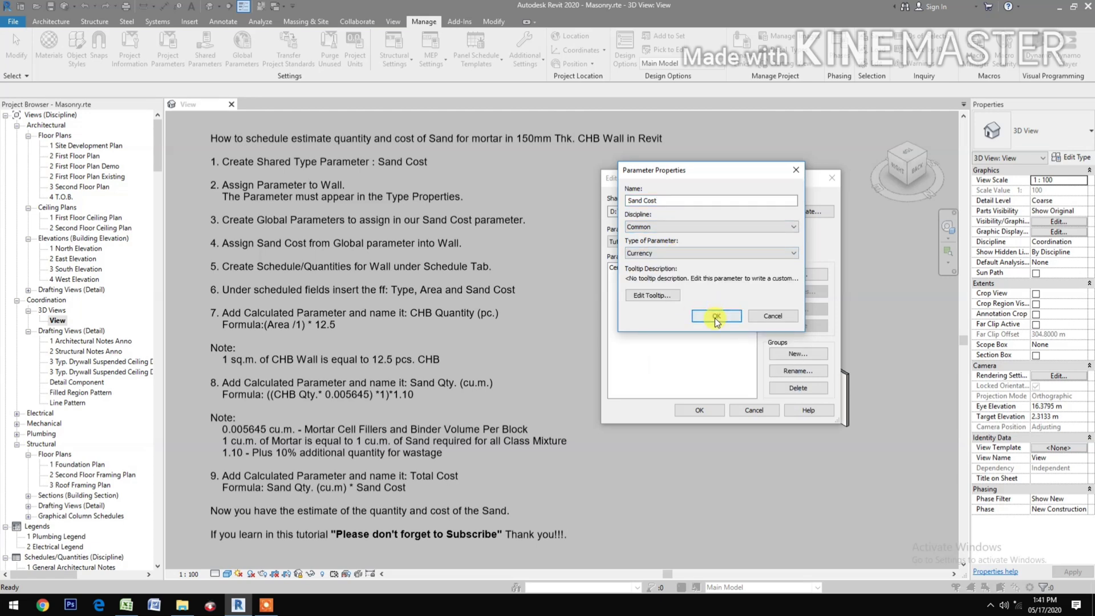
click(715, 316)
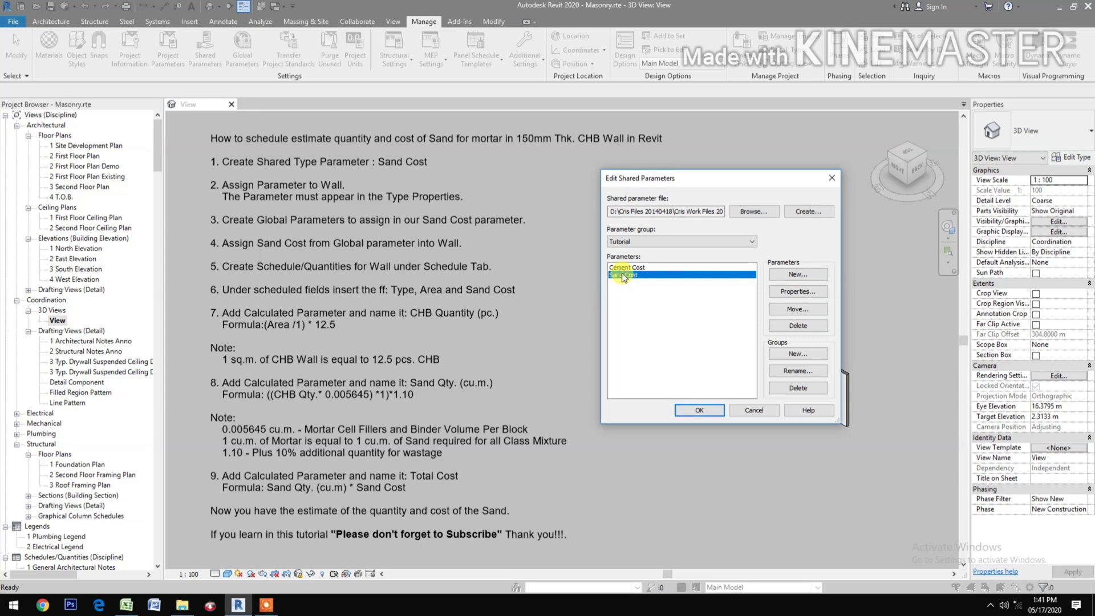
click(697, 411)
click(179, 50)
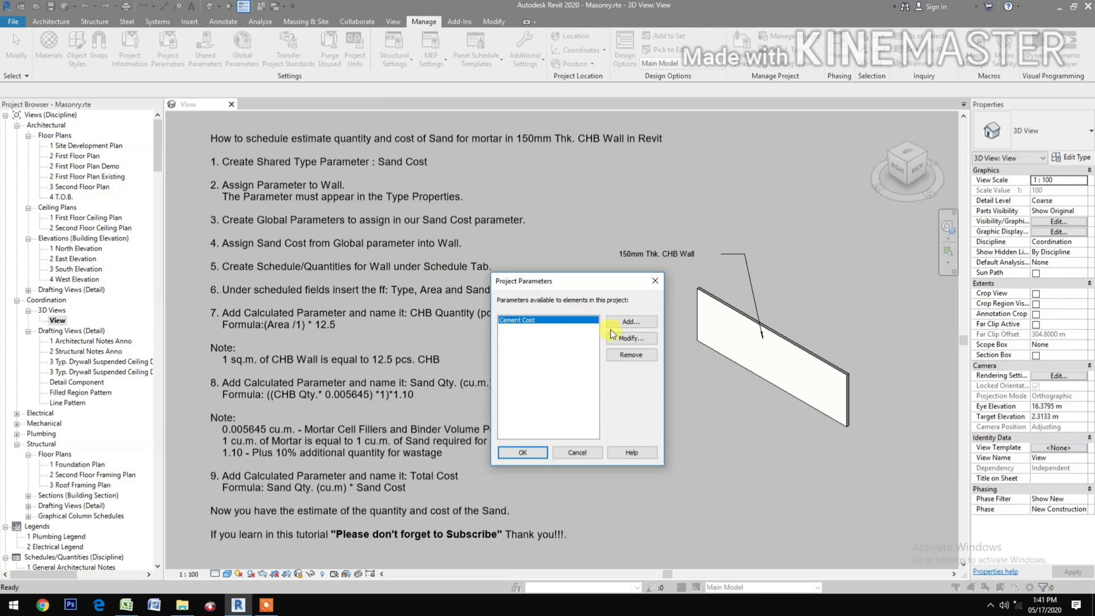
Step: Add a new project parameter based on the Sand Cost shared parameter
click(635, 322)
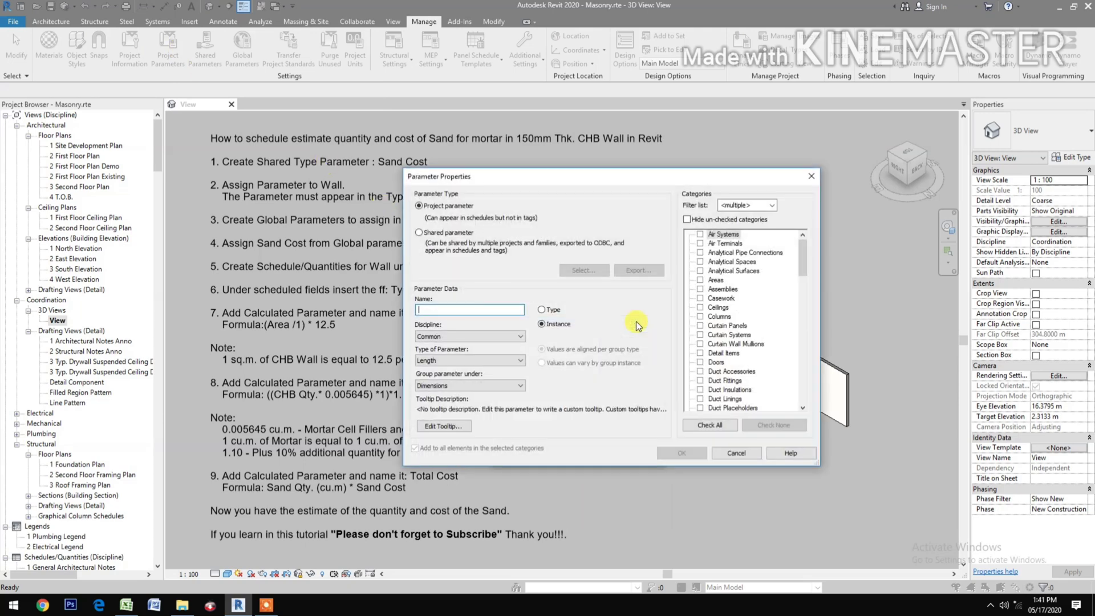
click(421, 233)
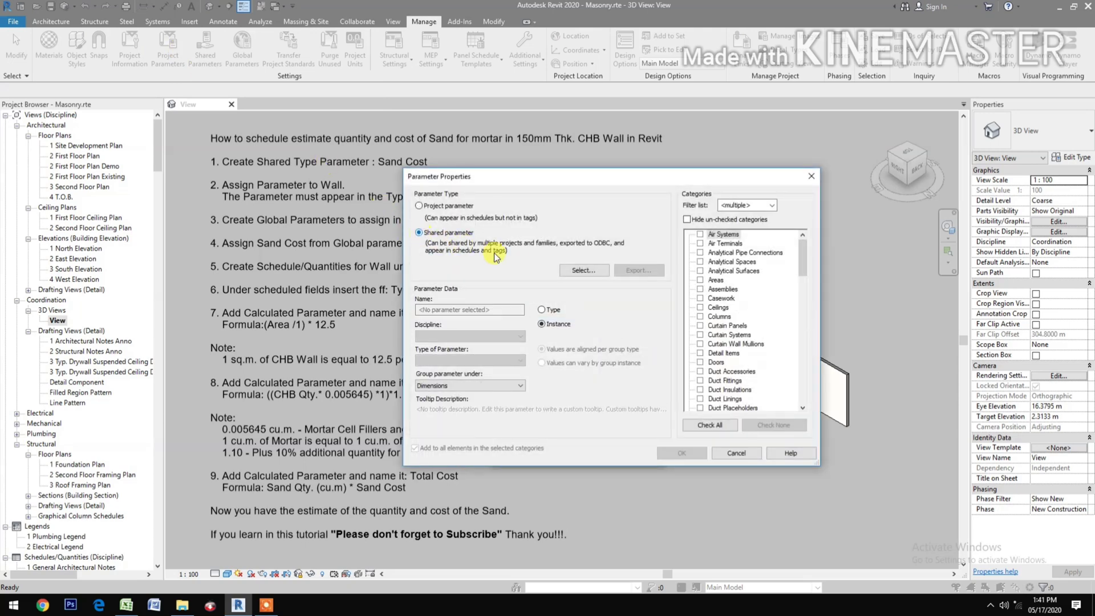
click(590, 272)
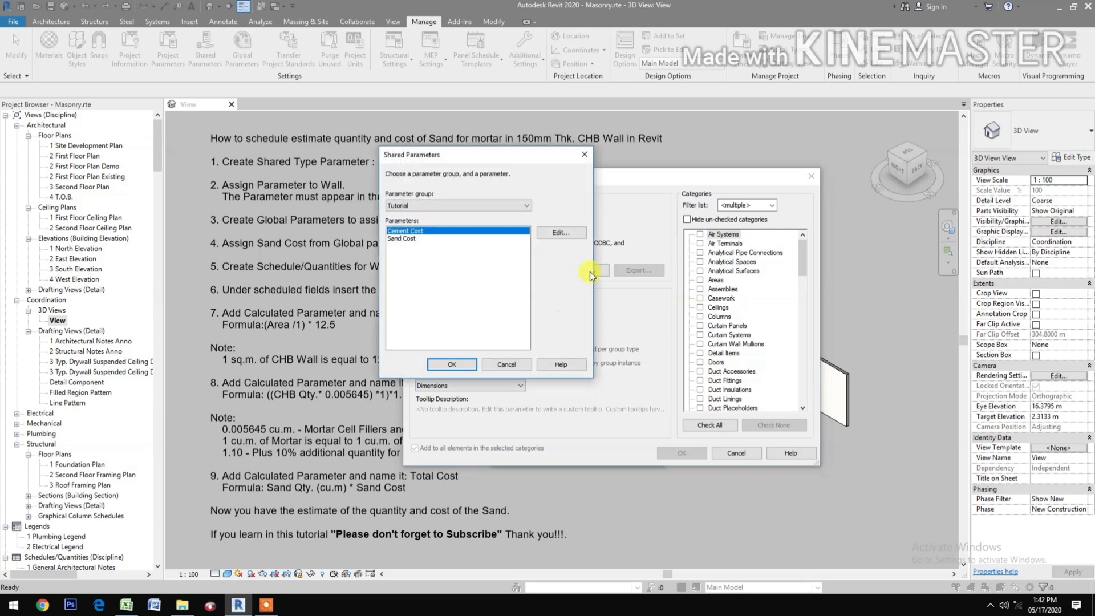
click(402, 239)
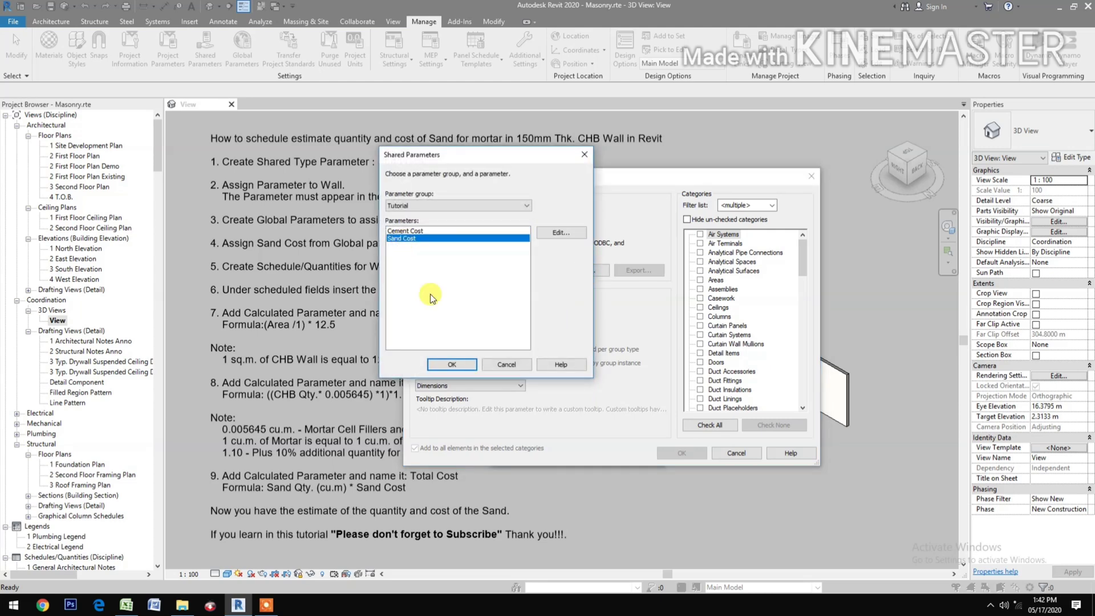
click(452, 364)
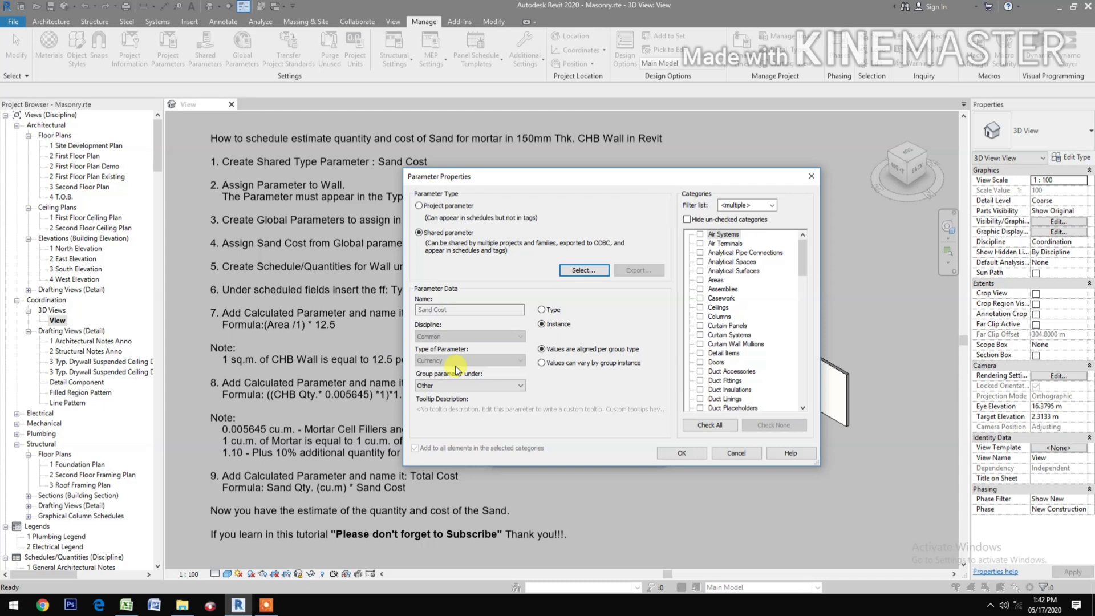
Step: Make Sand Cost a type parameter grouped under Identity Data, applied to Walls
click(542, 310)
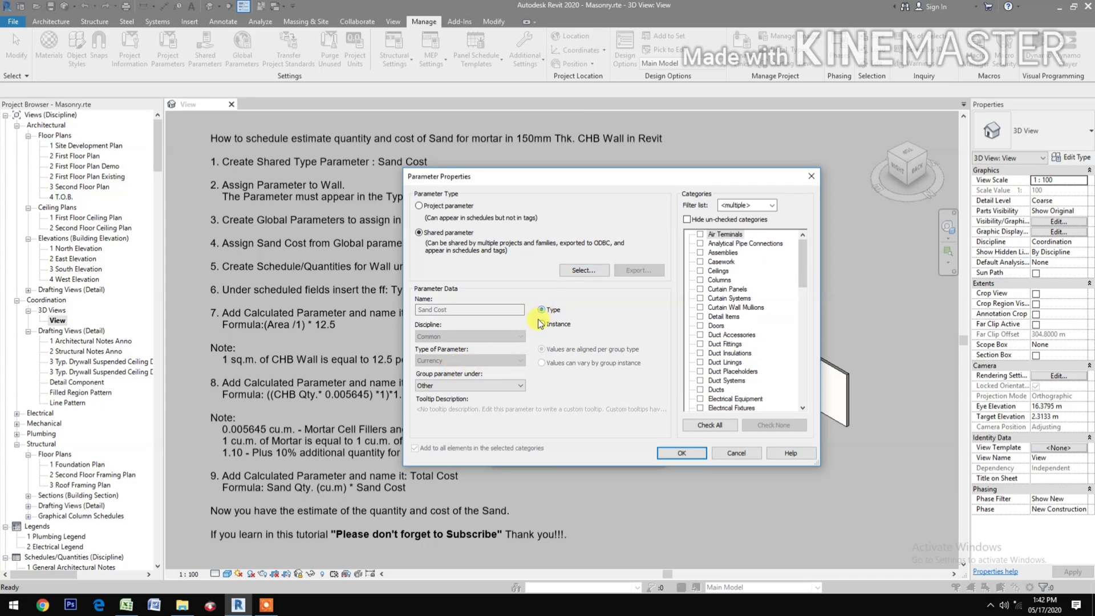
click(444, 388)
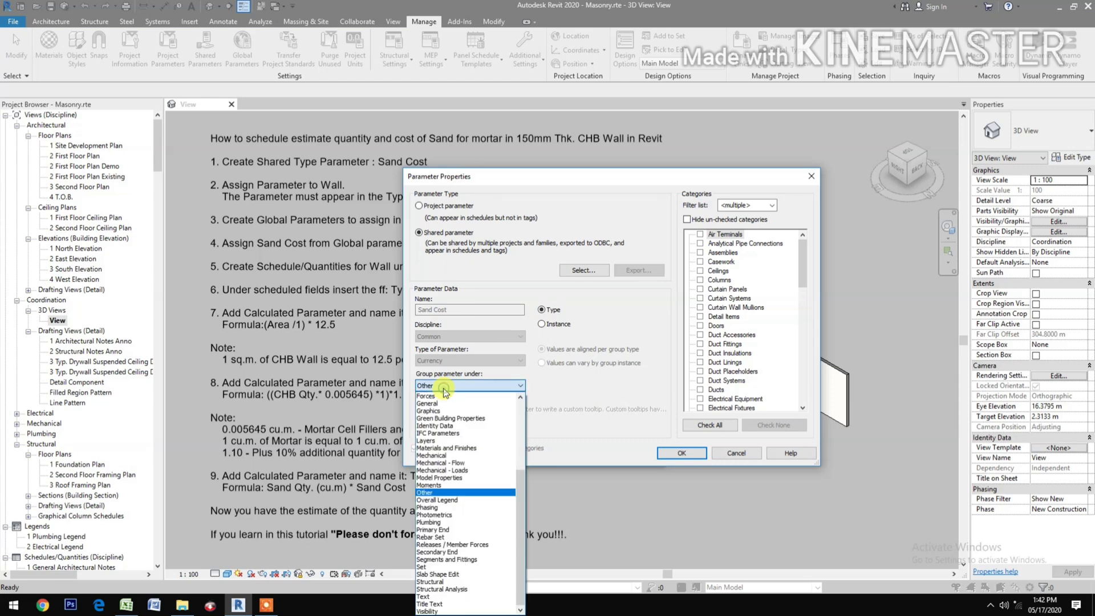
click(446, 427)
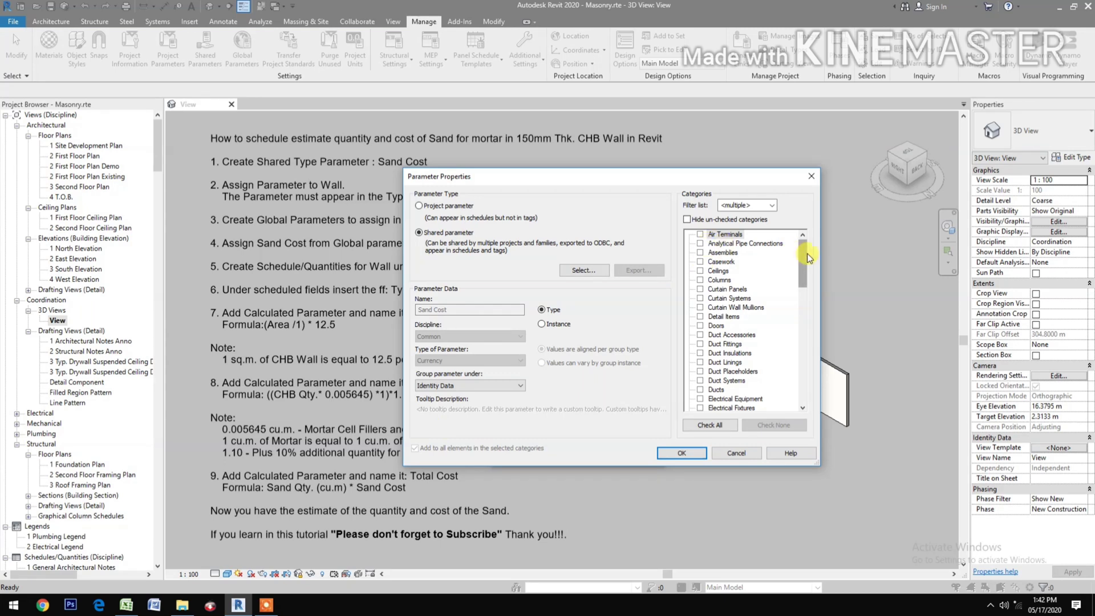
drag(803, 255, 799, 382)
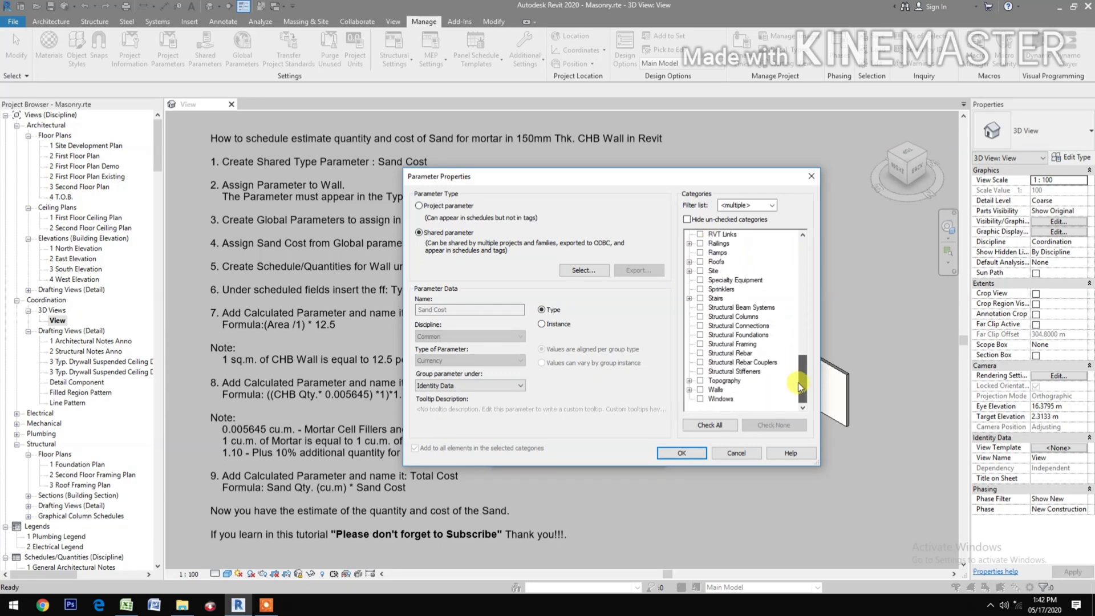
click(701, 390)
click(681, 453)
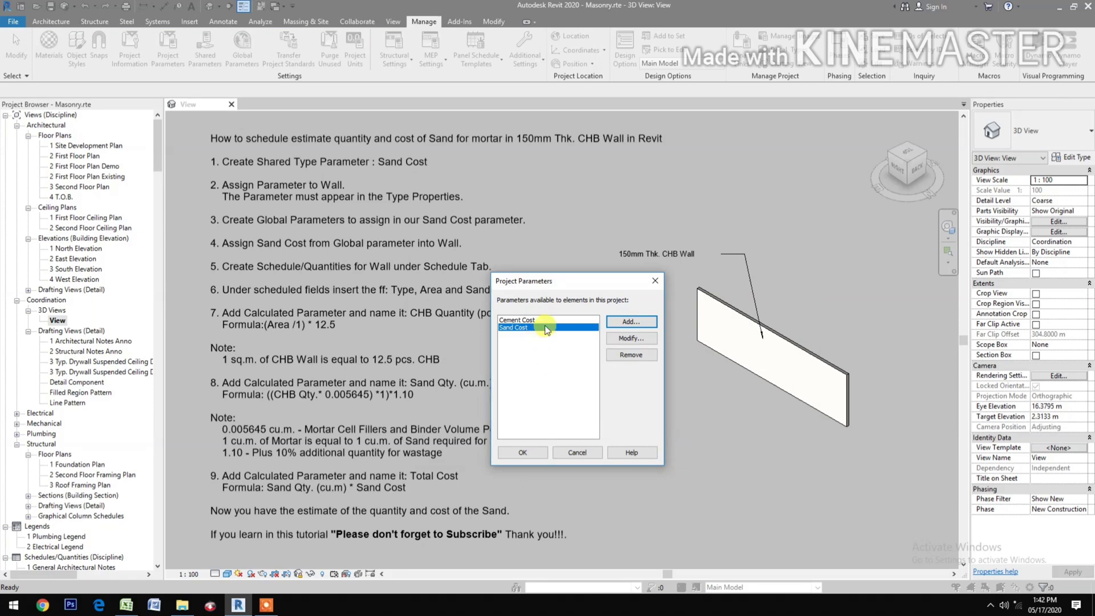
click(519, 448)
click(523, 452)
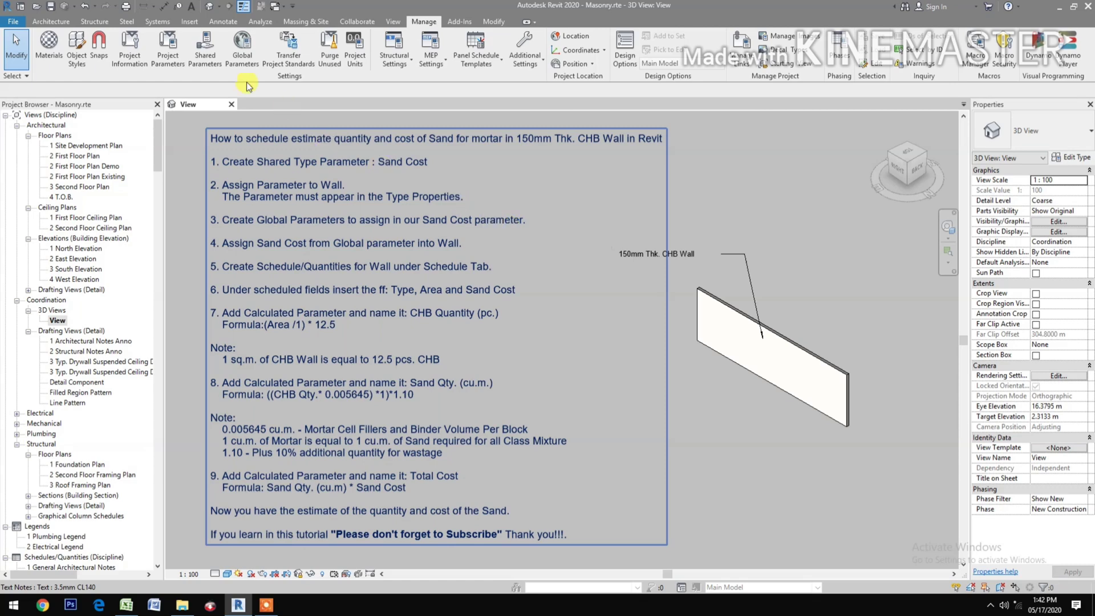
Step: Create a Currency global parameter named Sand Cost, grouped under Identity Data
click(242, 57)
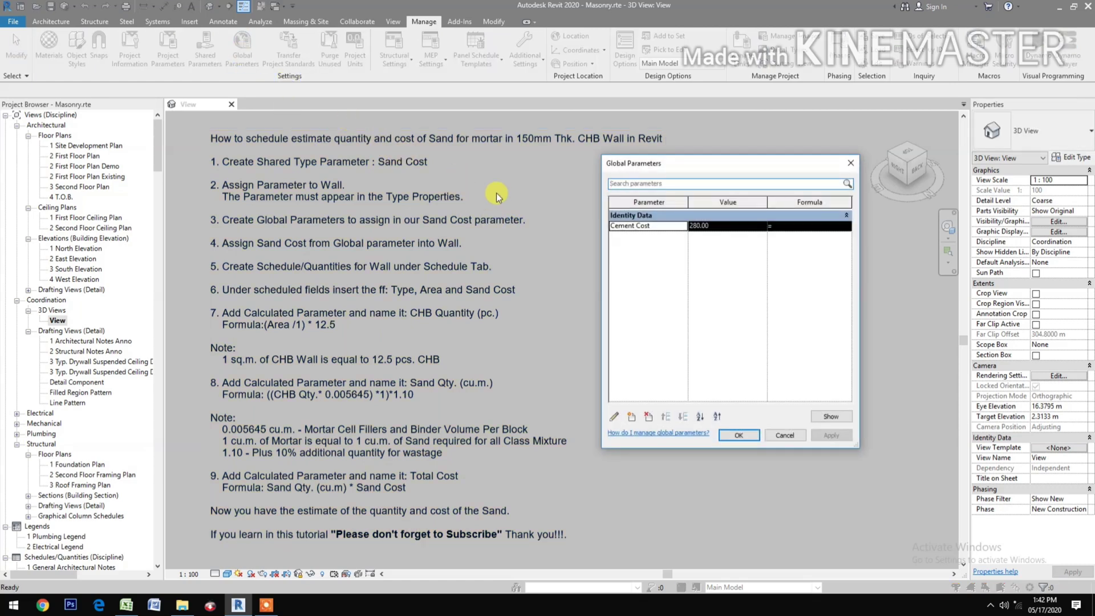
click(632, 418)
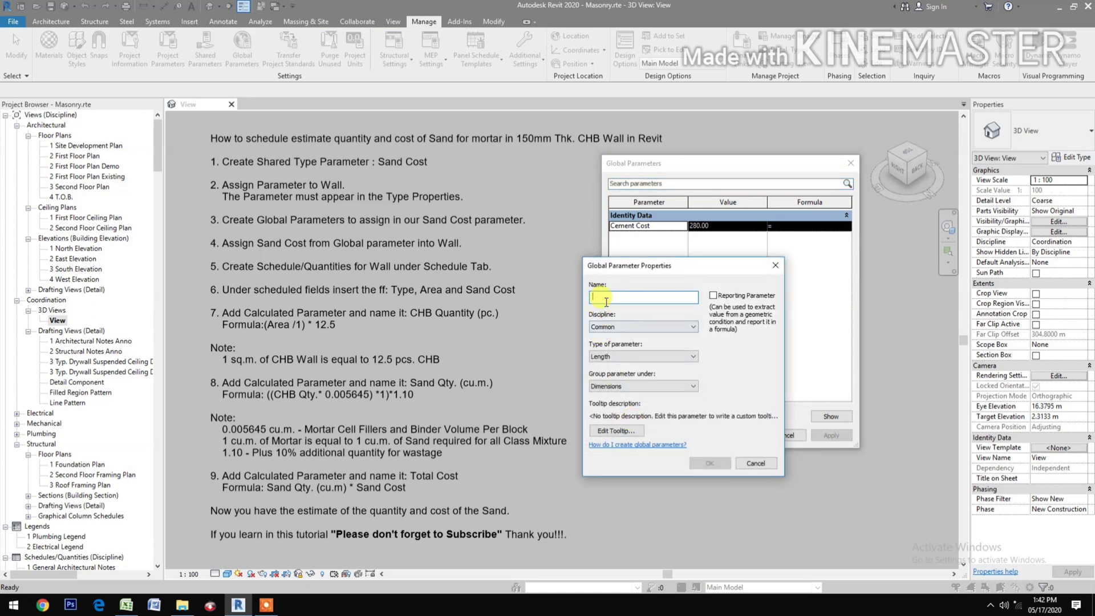
text(Sand Cost)
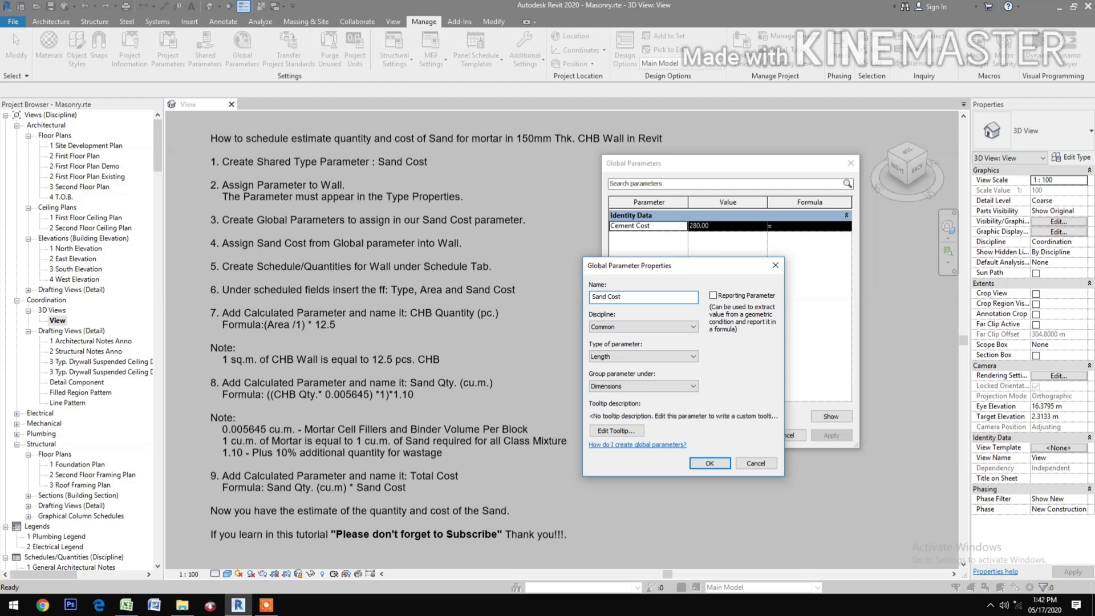
click(622, 357)
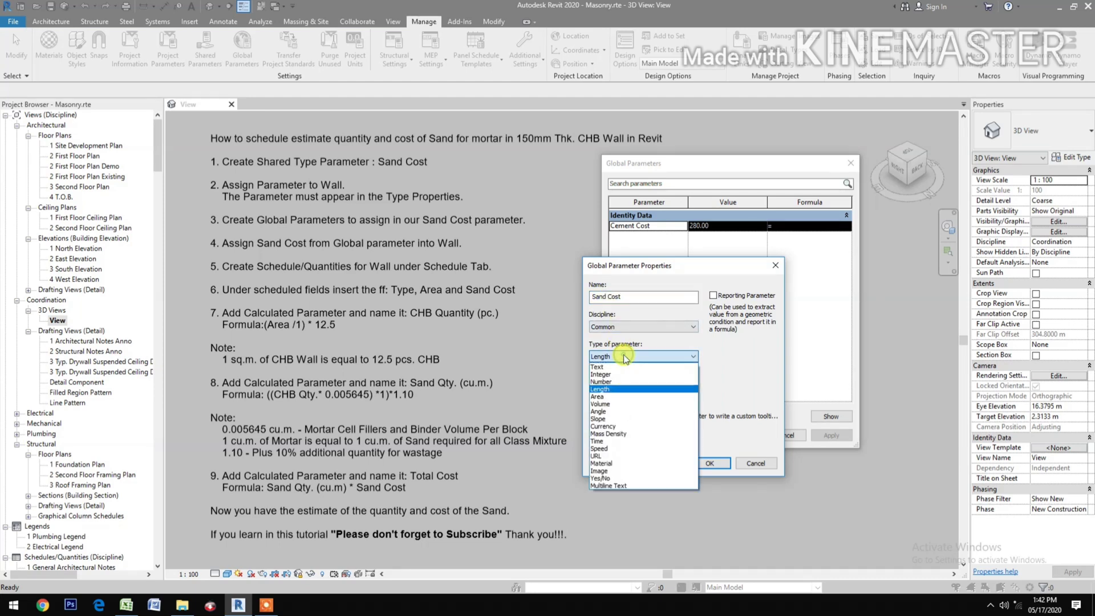
click(616, 426)
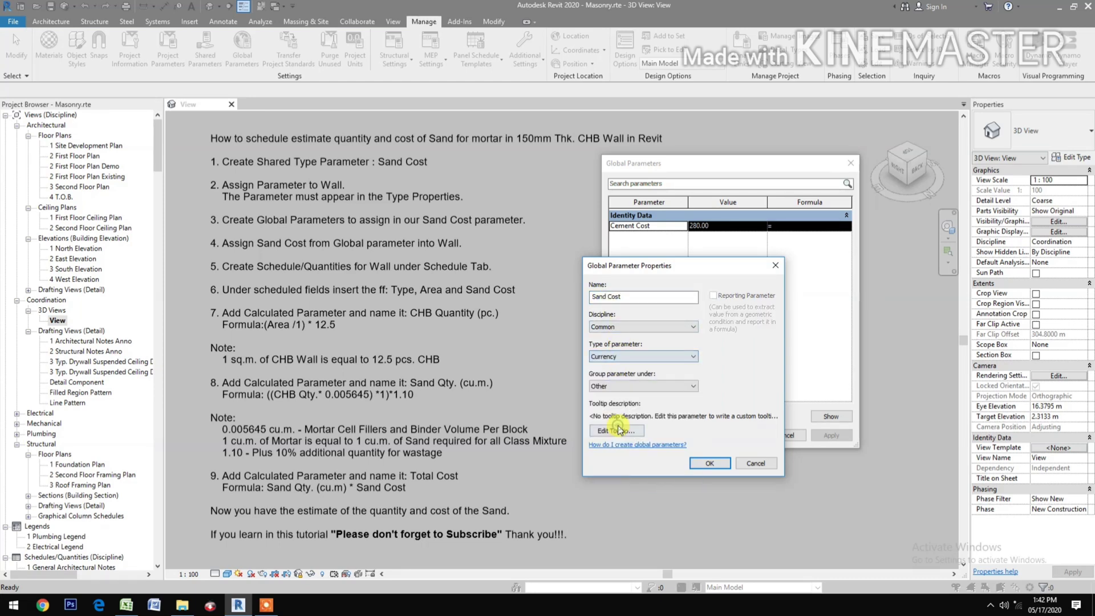
click(634, 391)
click(623, 426)
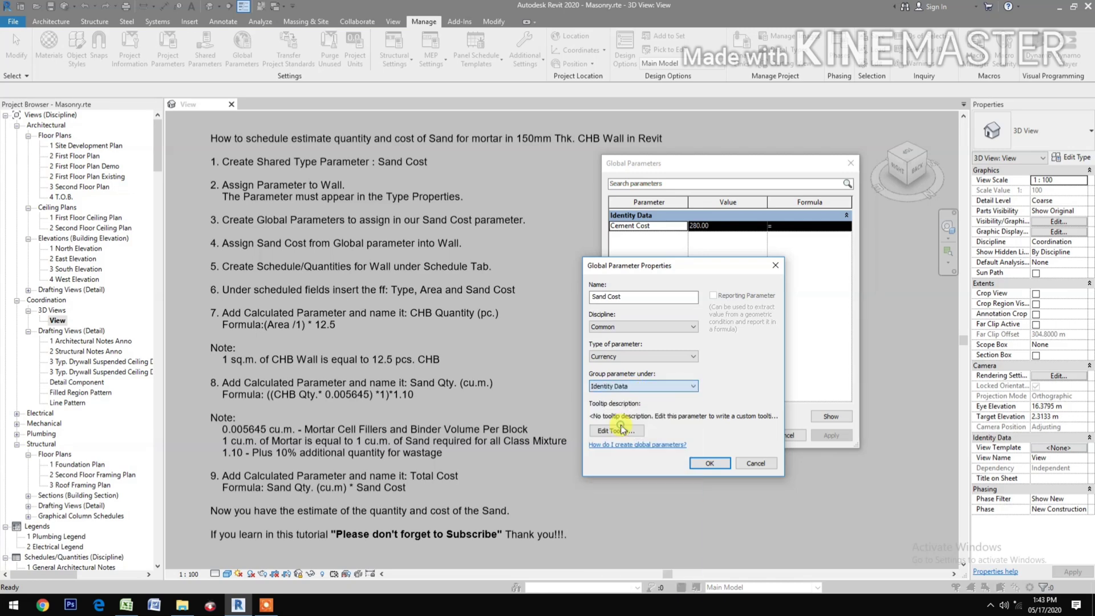
click(711, 465)
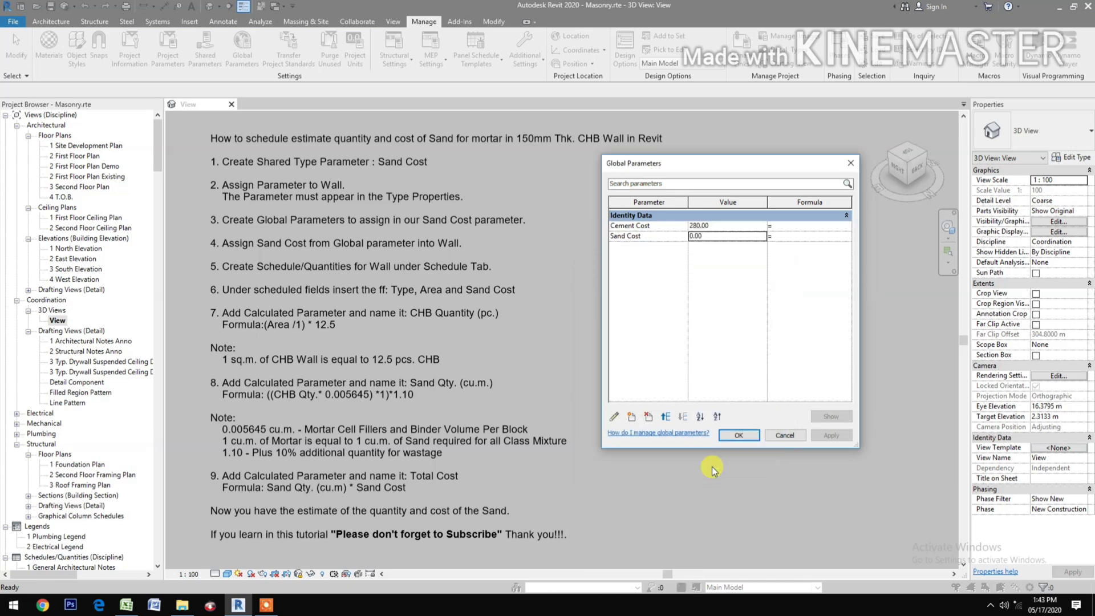
Step: Set the Sand Cost global parameter's value to 660.00
click(717, 236)
text(660)
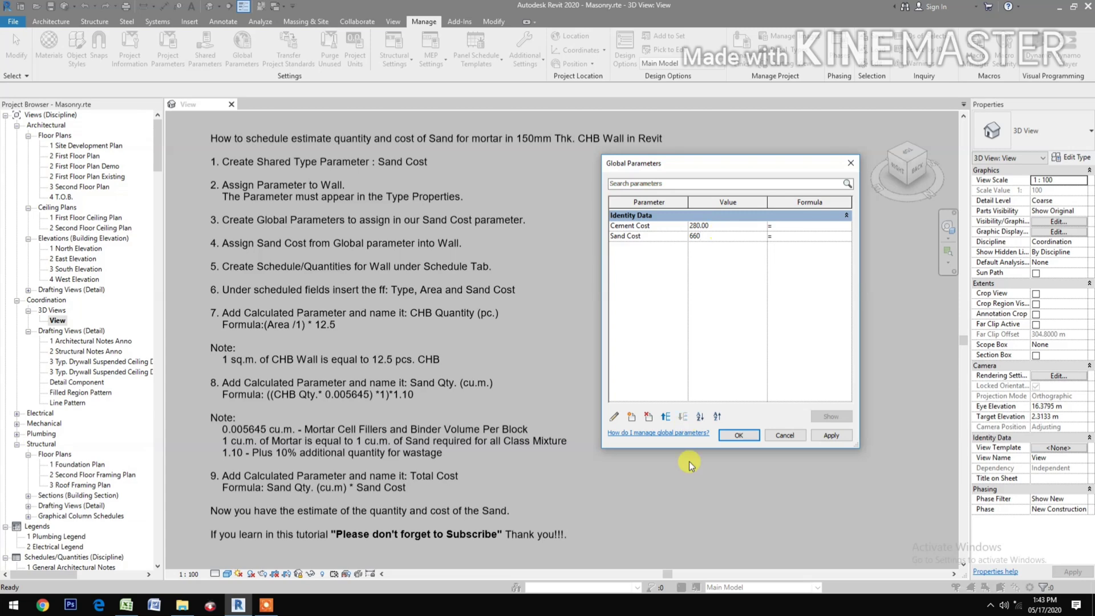
click(826, 436)
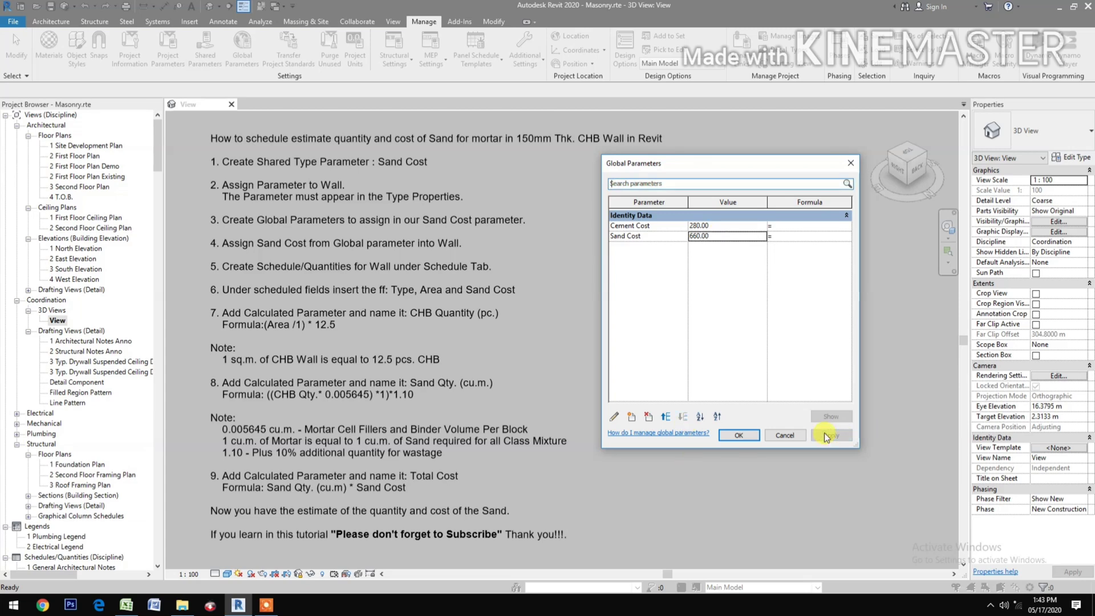
click(739, 434)
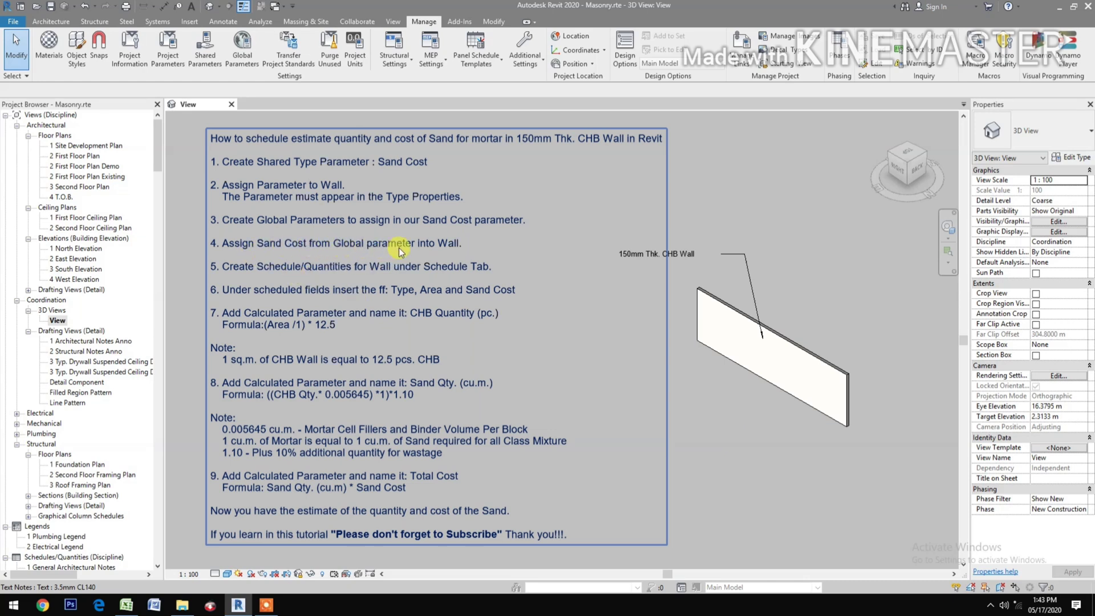
Step: Link the 150mm Thk. CHB Wall type's Sand Cost to the Sand Cost global parameter (660.00)
click(732, 365)
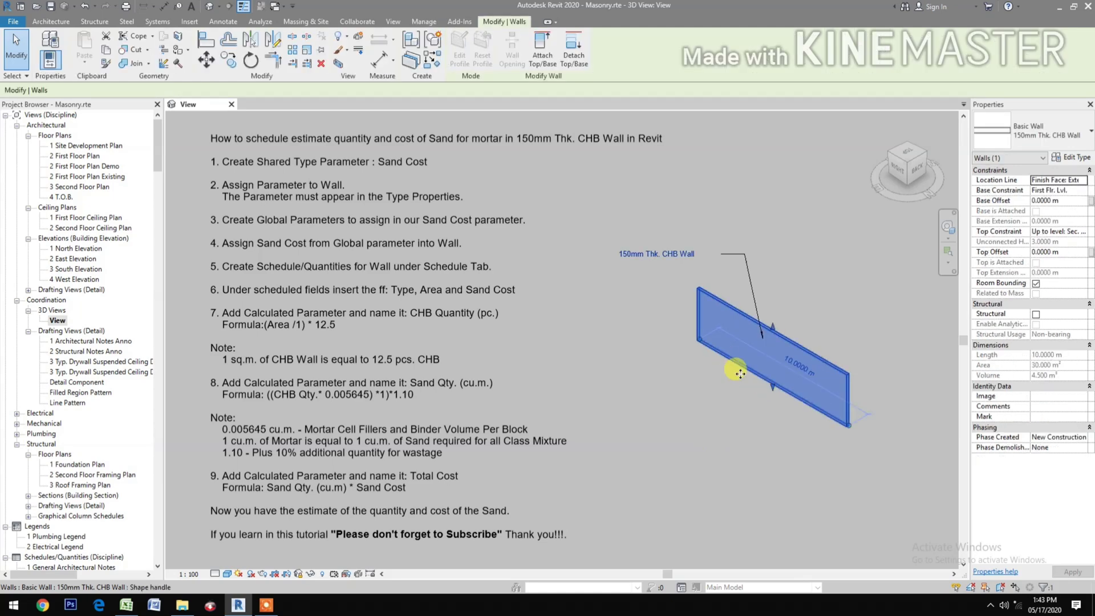
click(1081, 159)
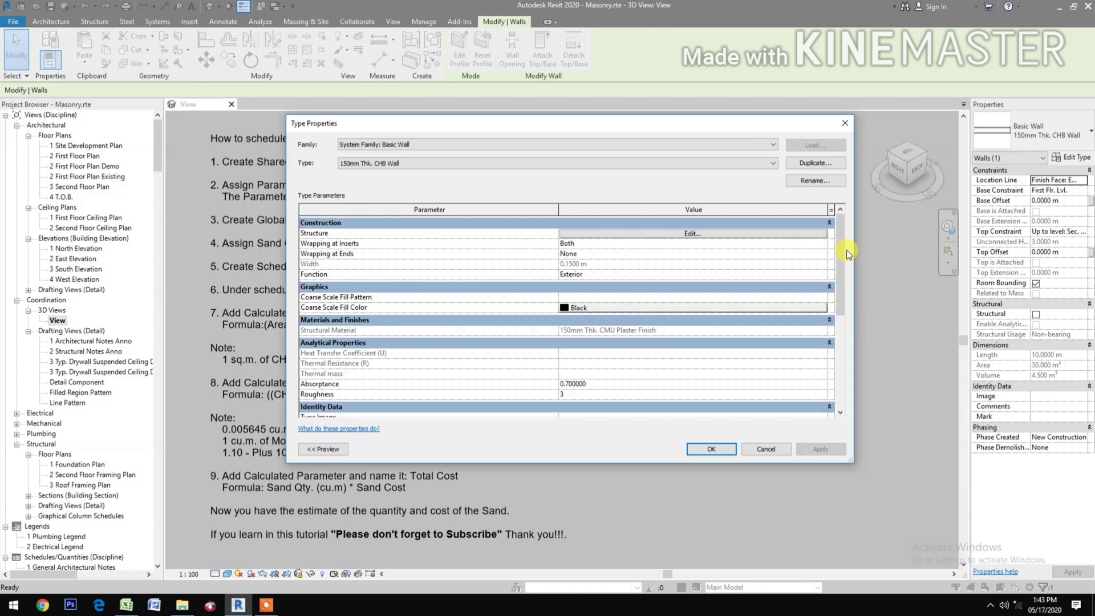
drag(837, 248, 836, 369)
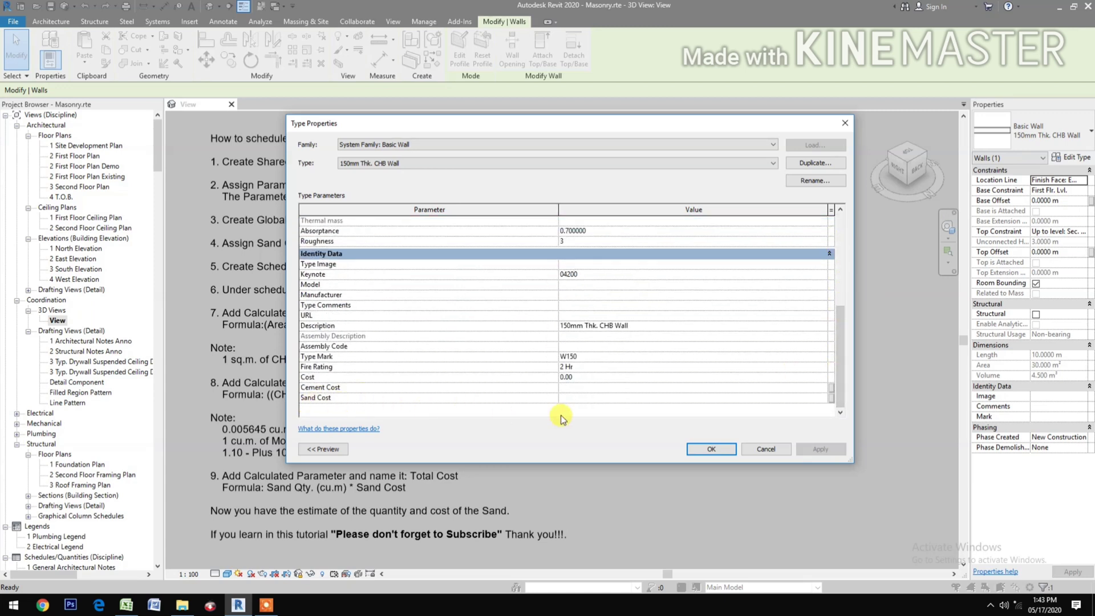
click(833, 398)
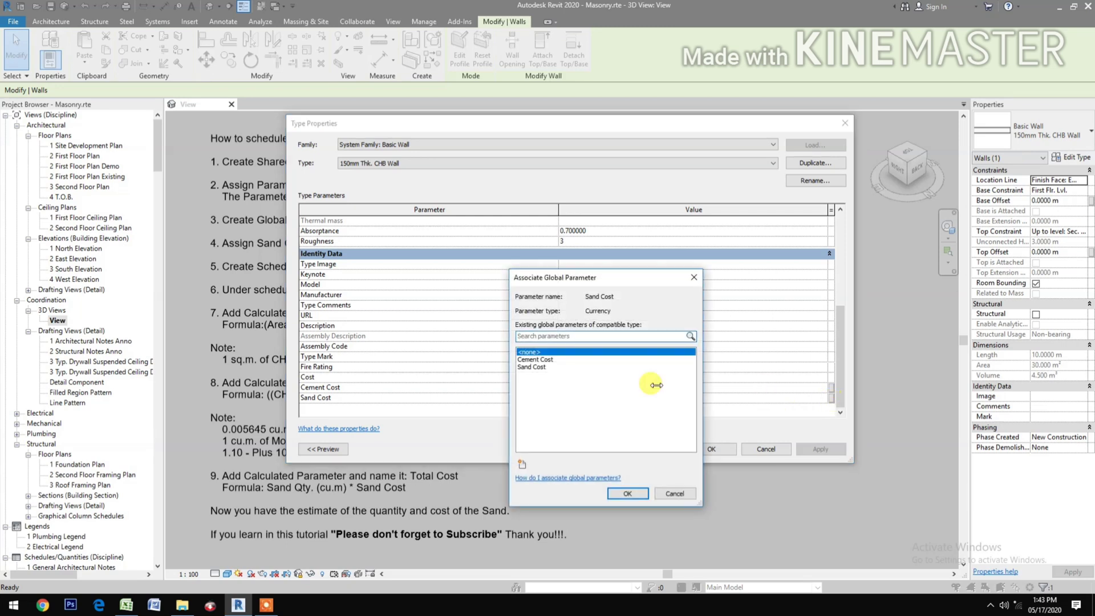
click(536, 367)
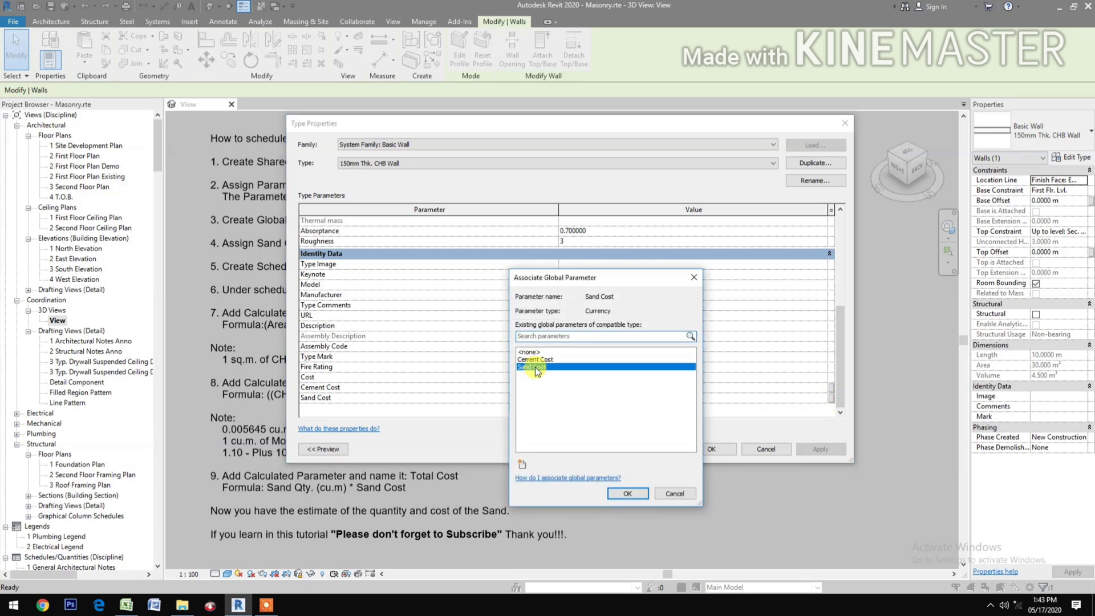
click(623, 492)
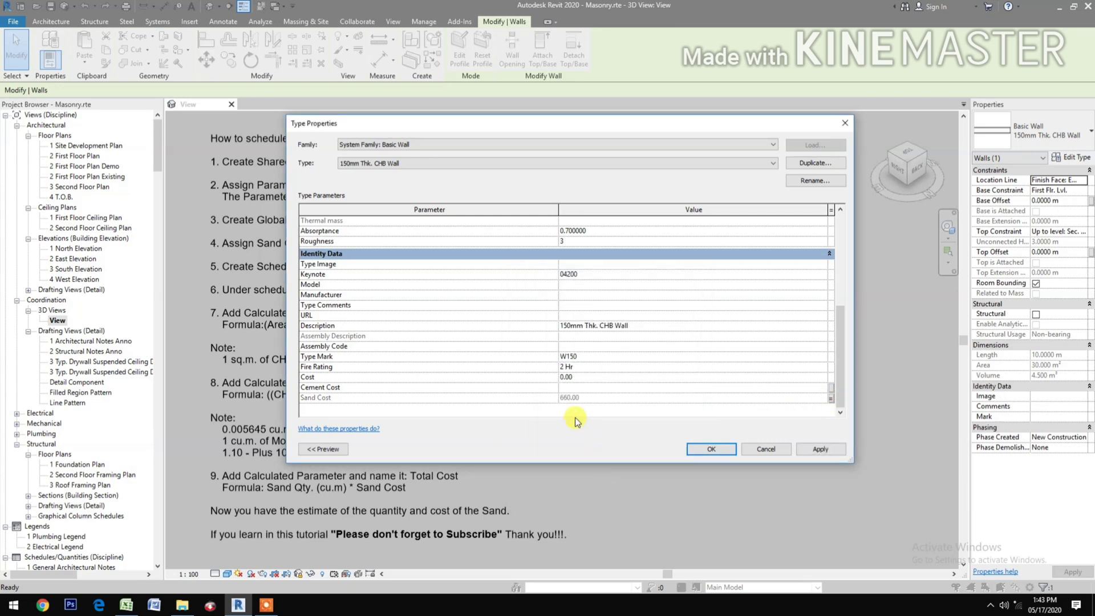
click(699, 450)
click(697, 451)
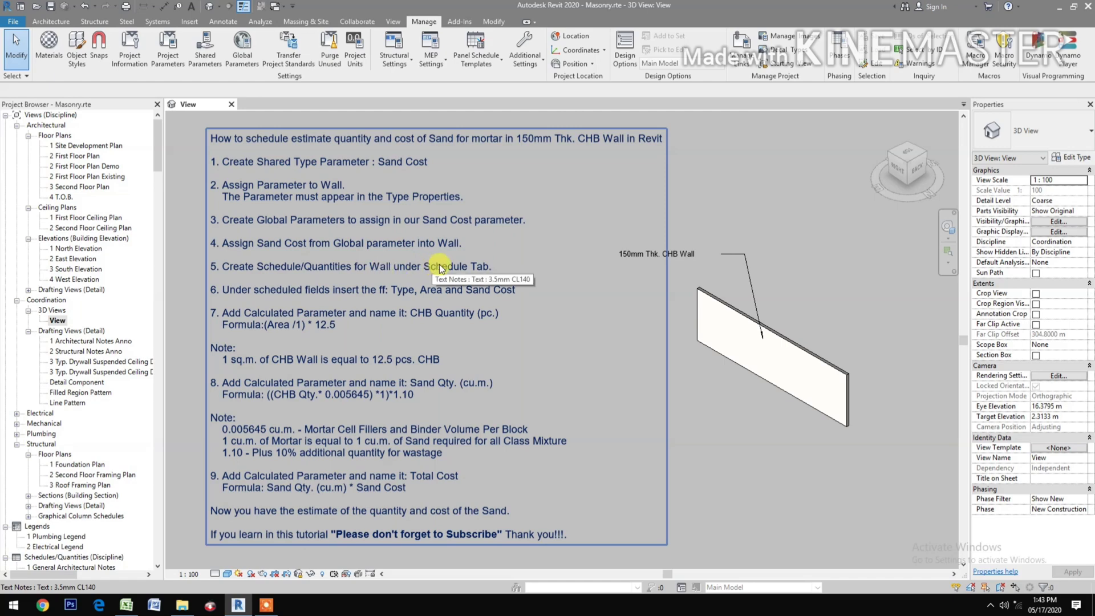
Step: Bring up the schedule types list from the View tab
click(398, 23)
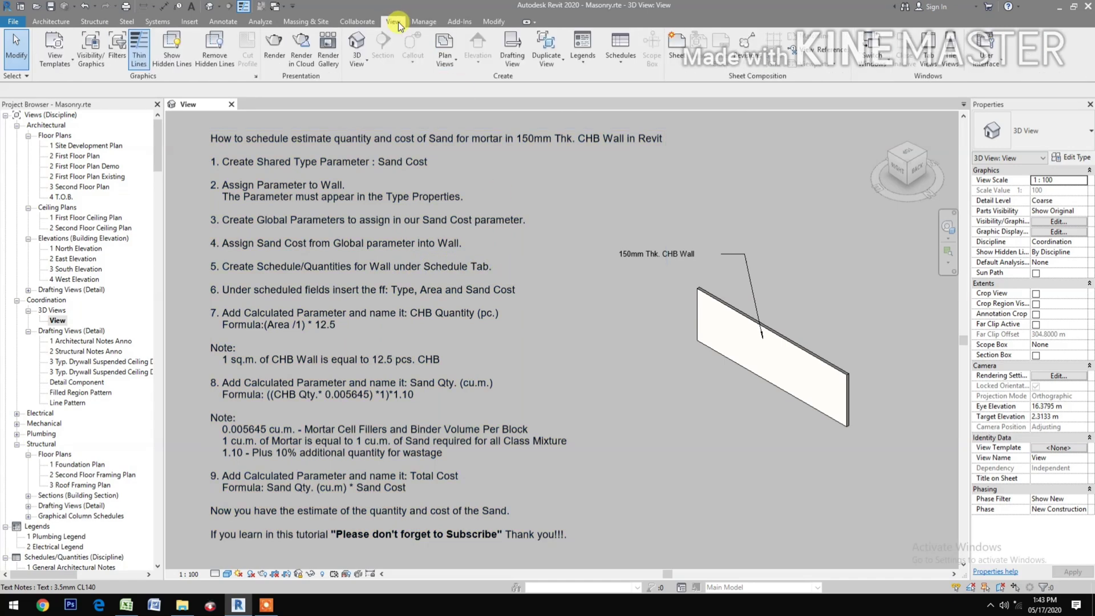
click(611, 65)
Step: Create a Walls schedule/quantities for the New Construction phase, named Wall Schedule 14
click(631, 84)
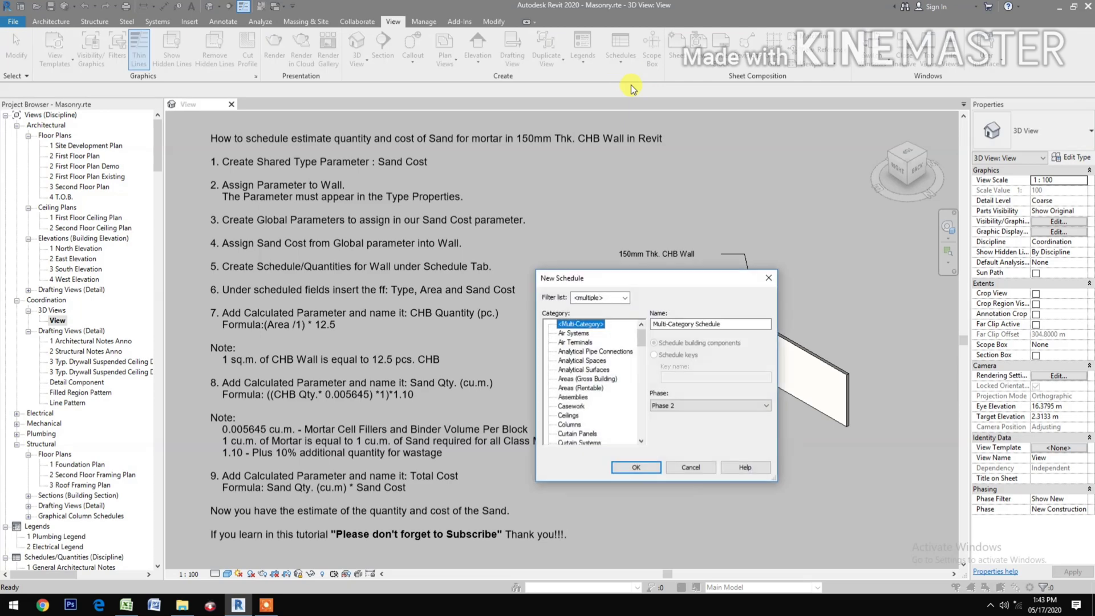
drag(677, 276, 762, 181)
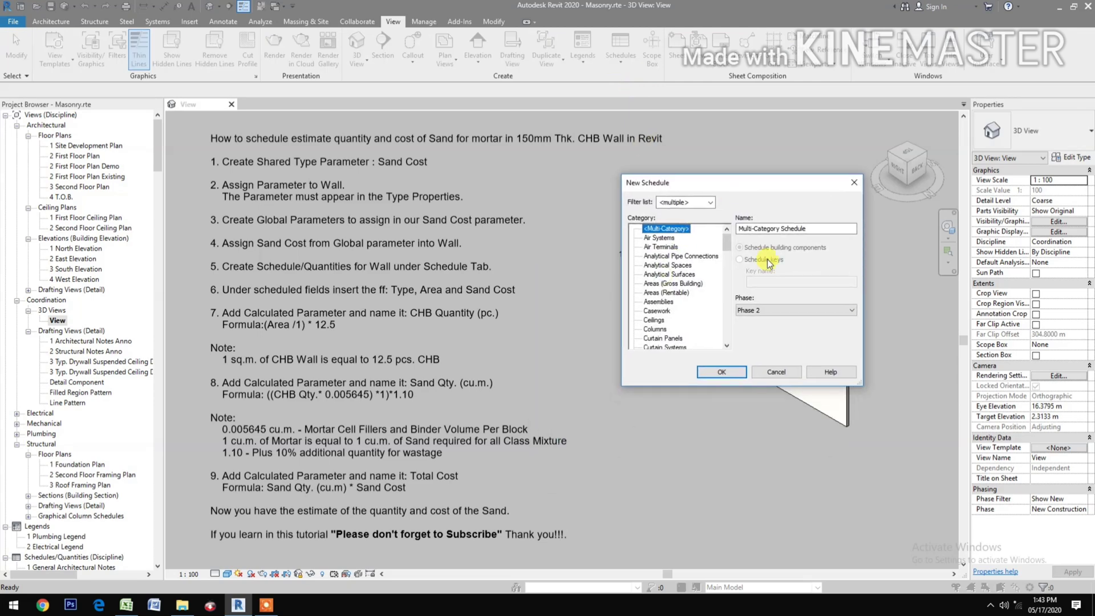
click(772, 310)
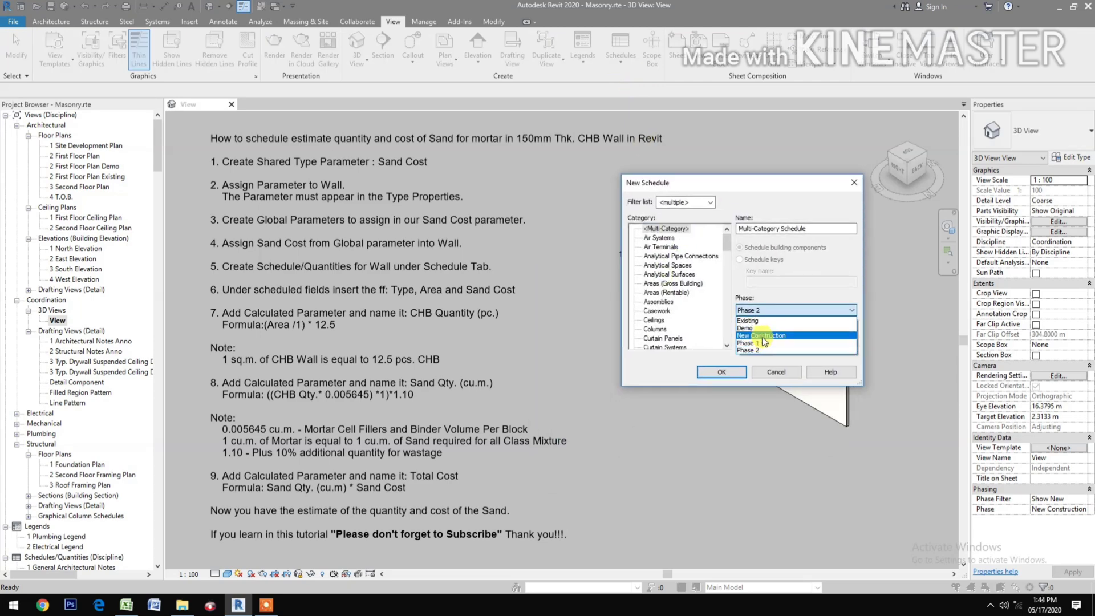
click(761, 336)
drag(729, 242, 721, 333)
click(651, 311)
click(720, 372)
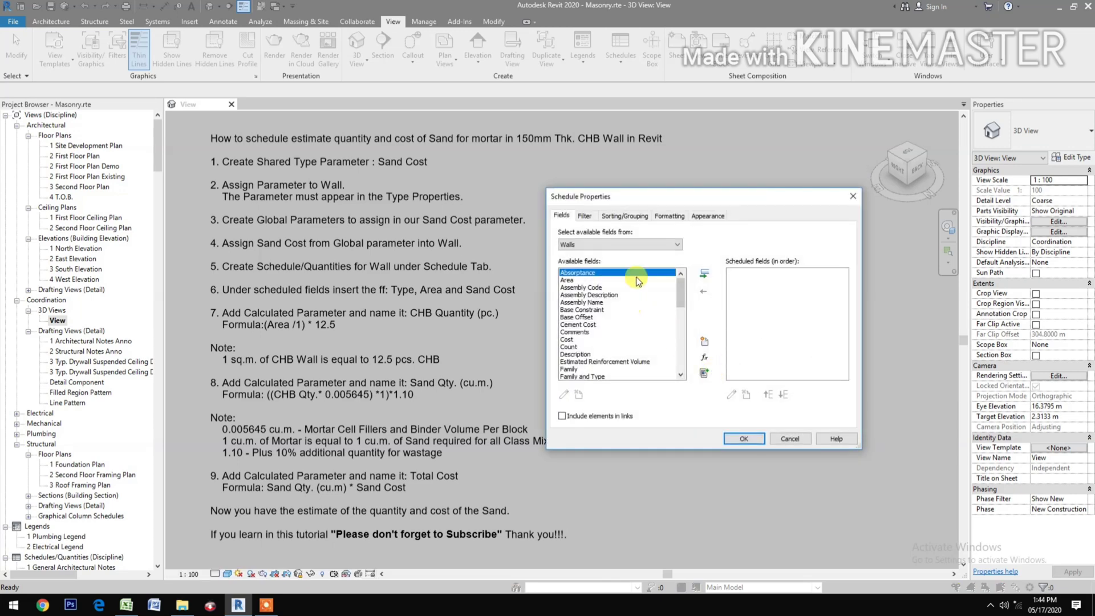
Step: Add the Type, Area and Sand Cost fields to Wall Schedule 14
drag(662, 200, 691, 182)
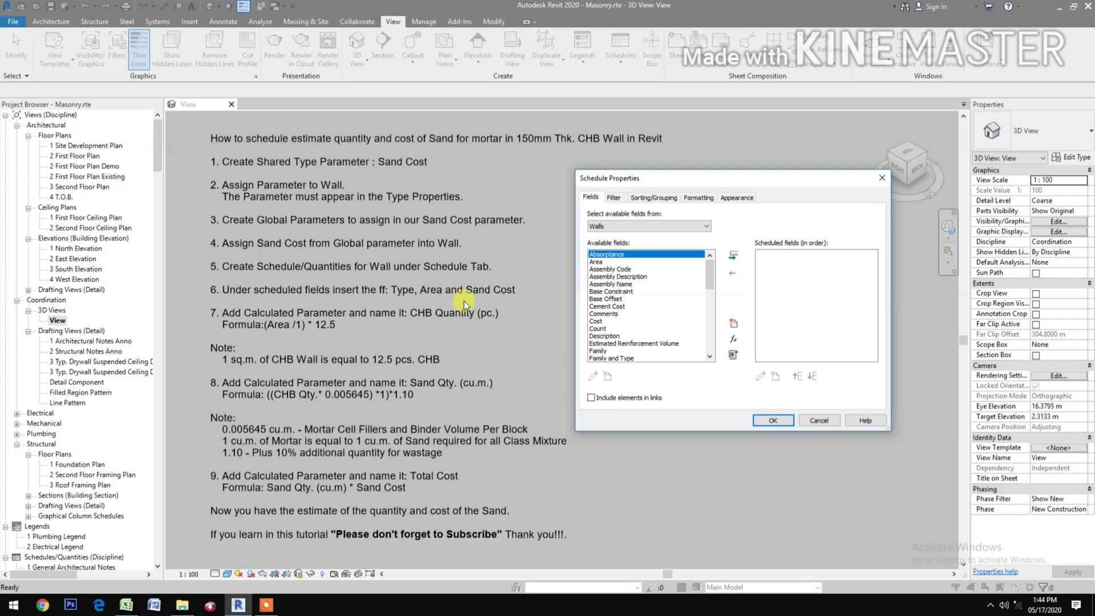
drag(710, 271, 710, 344)
click(599, 292)
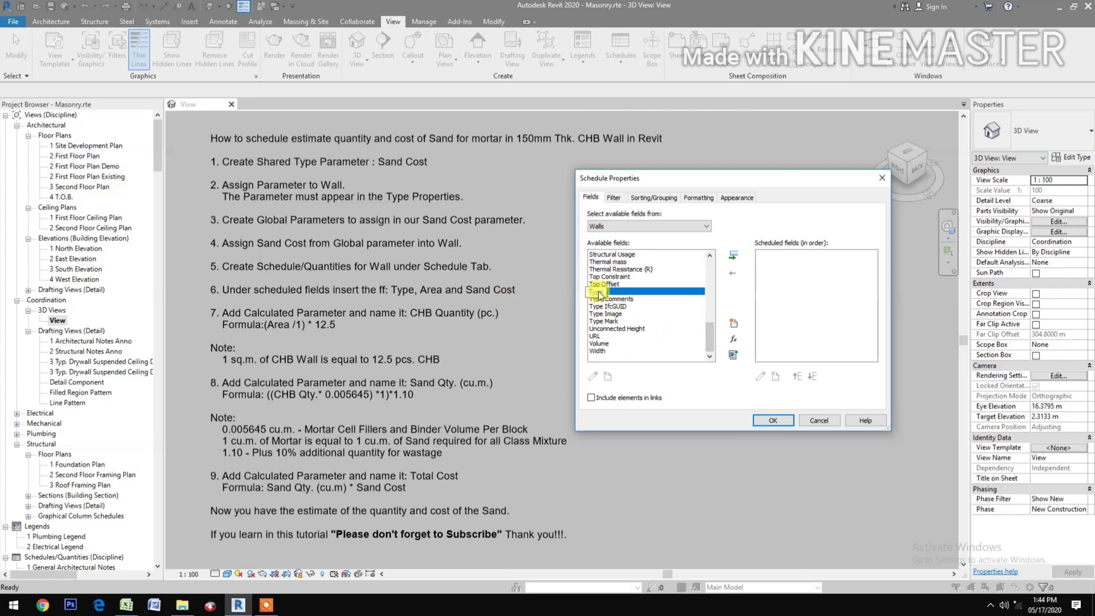
click(733, 255)
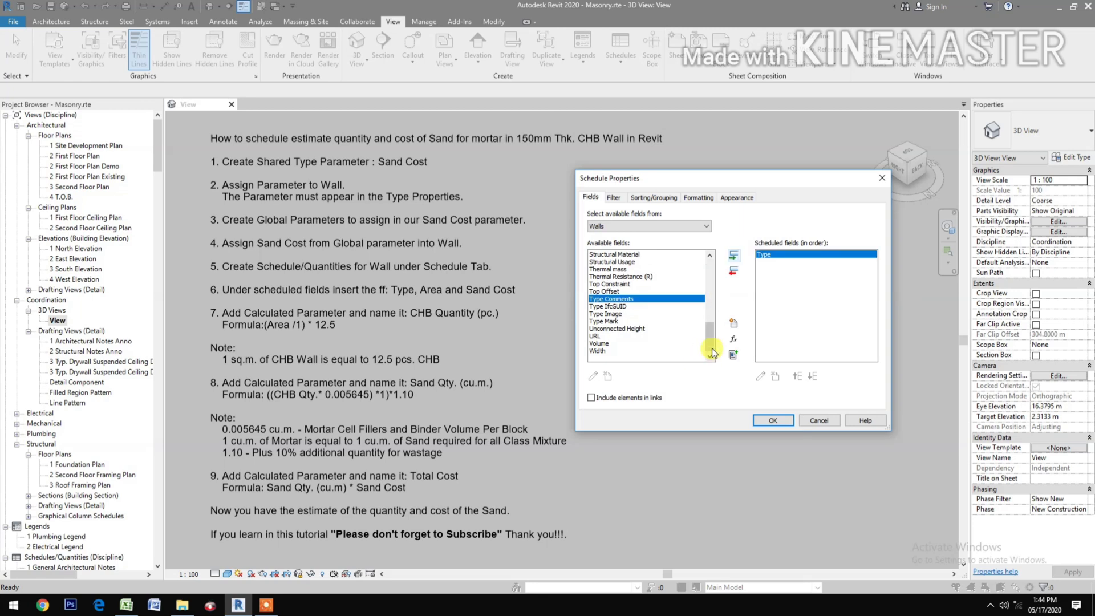
scroll(707, 342, up, 1)
scroll(700, 304, up, 10)
click(598, 262)
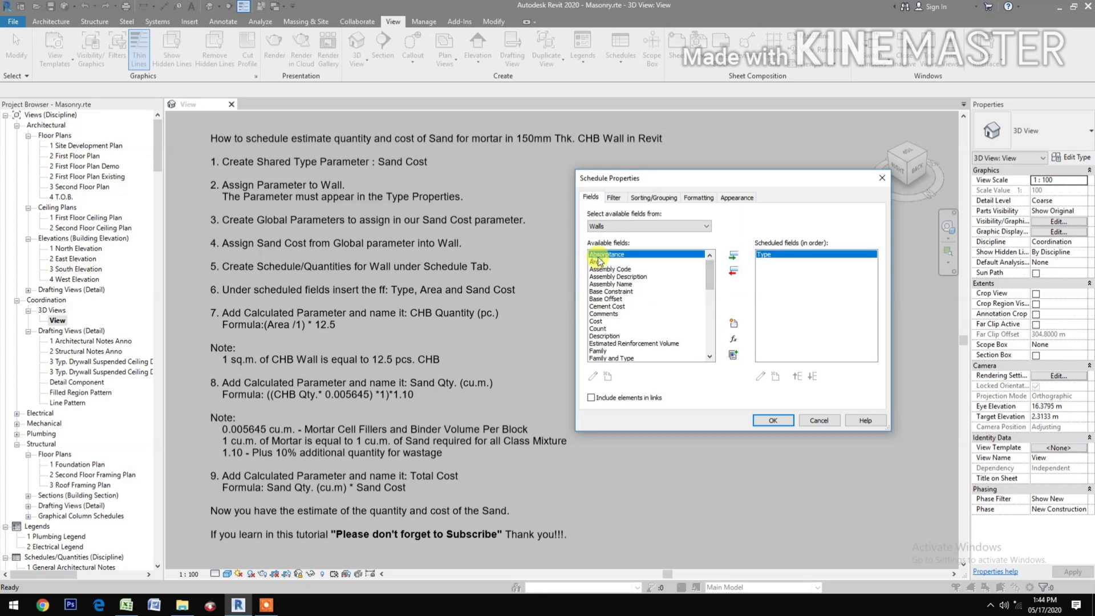
click(733, 256)
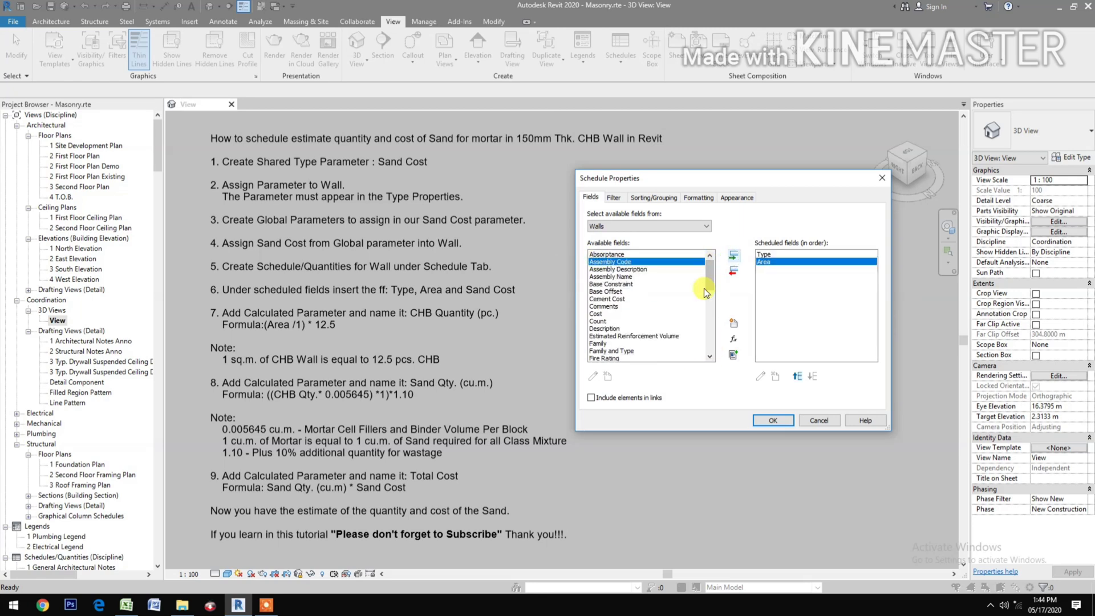
drag(712, 281, 713, 346)
scroll(710, 337, up, 2)
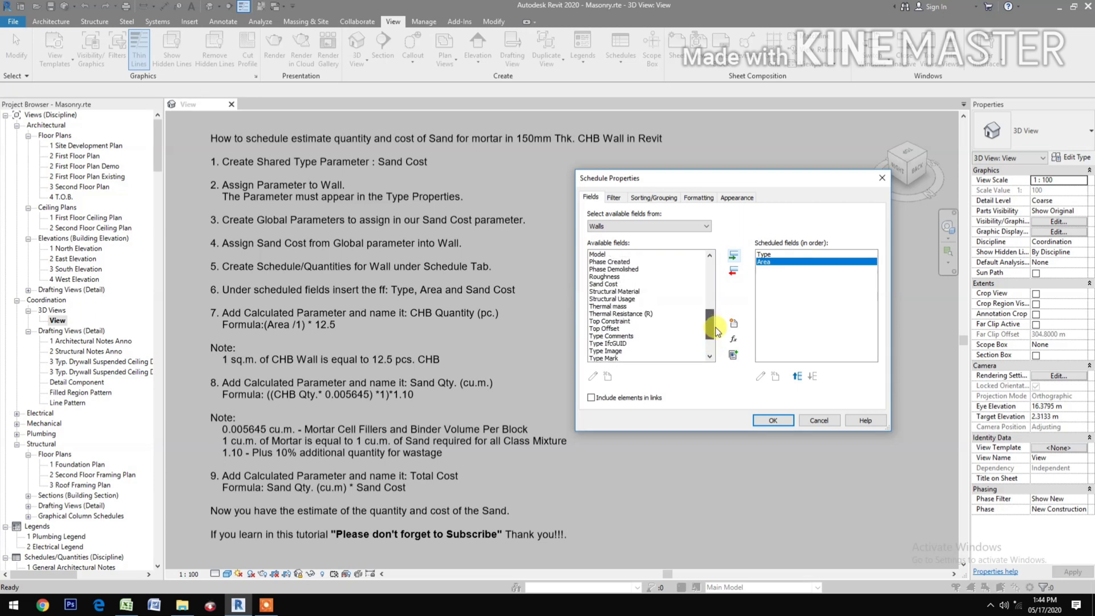
click(604, 283)
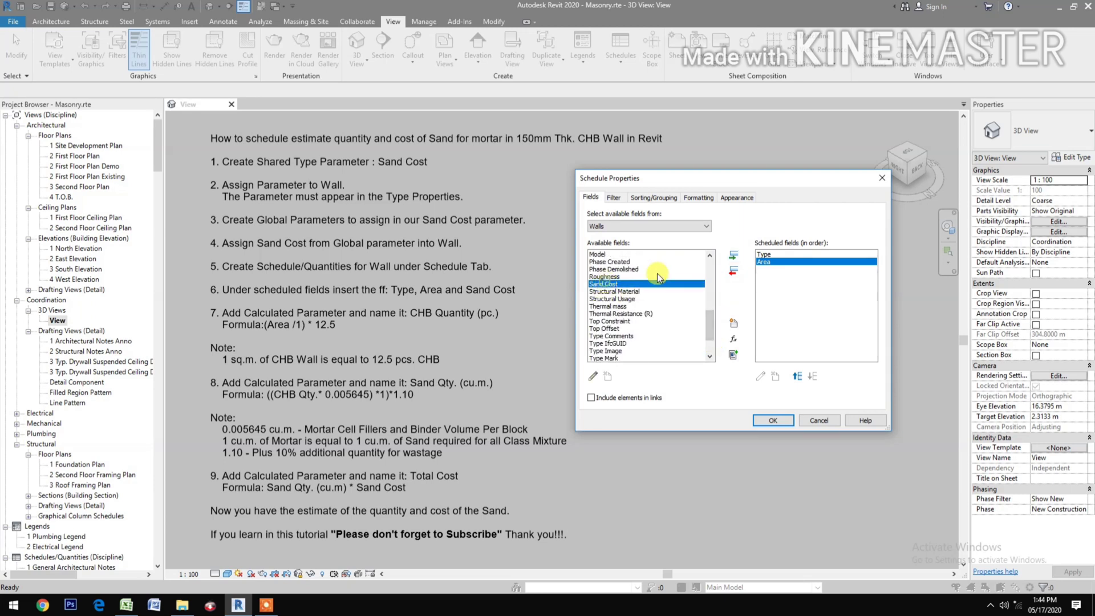
click(733, 256)
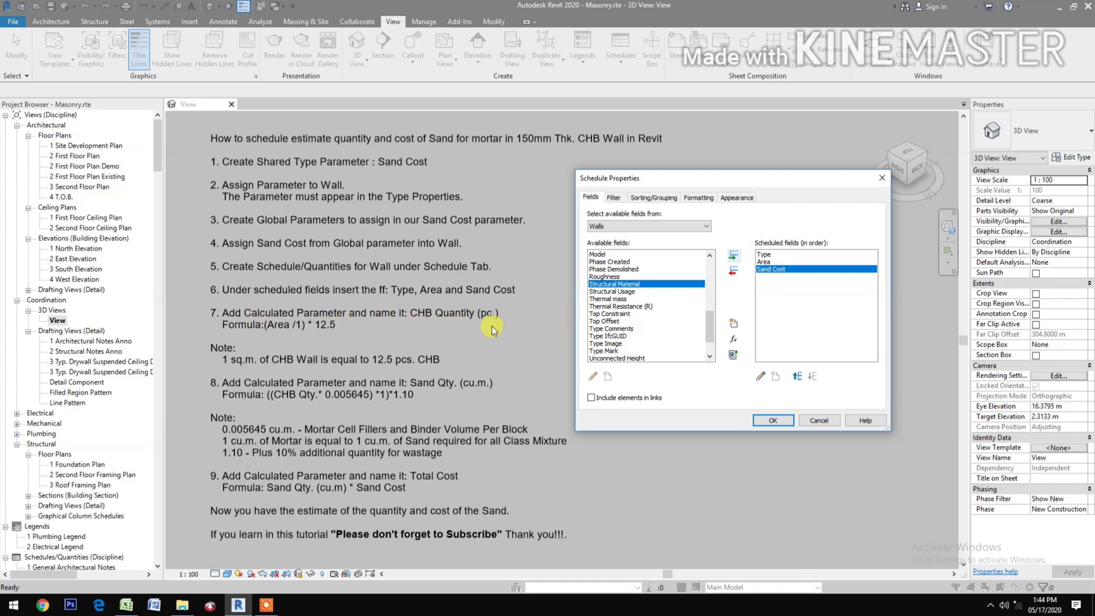
Step: Add calculated field CHB Quantity (pc.) with formula (Area/1)*12.5
click(735, 339)
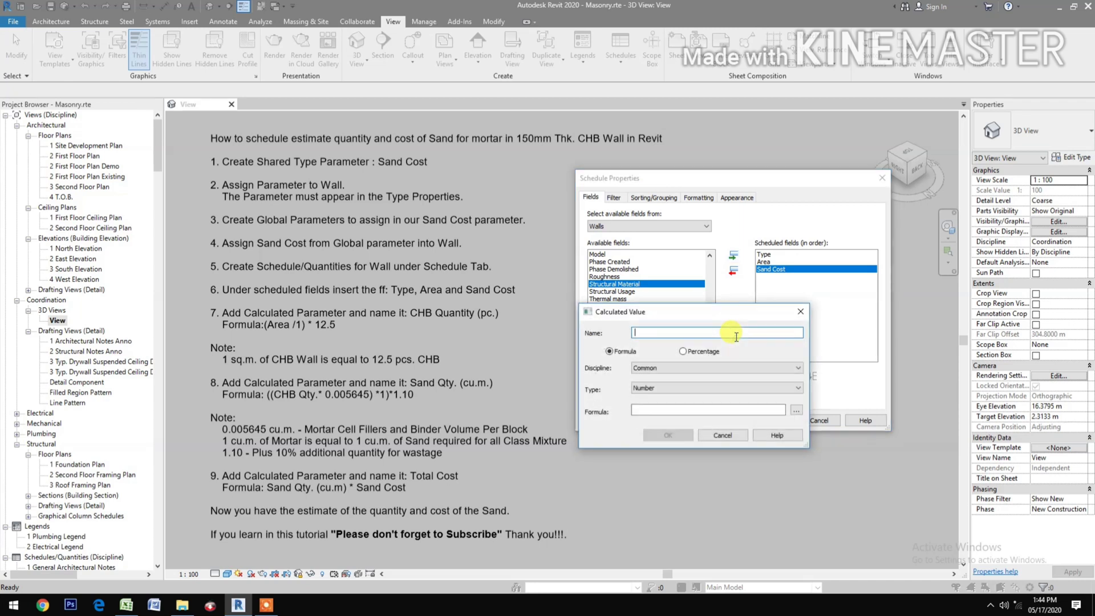
text(CHB)
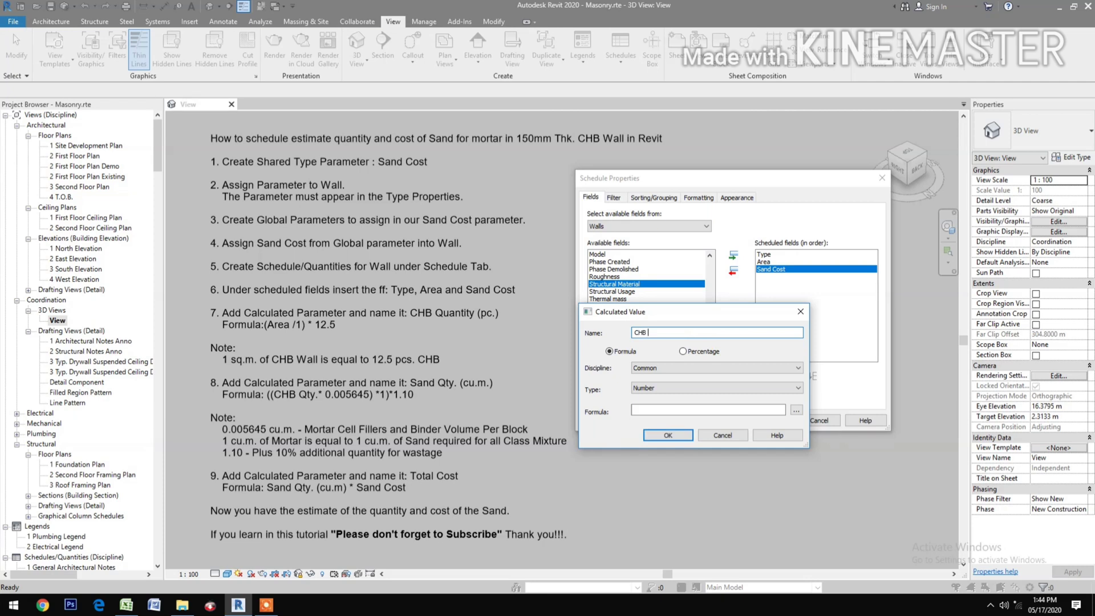
text( Quantit)
text((pc.))
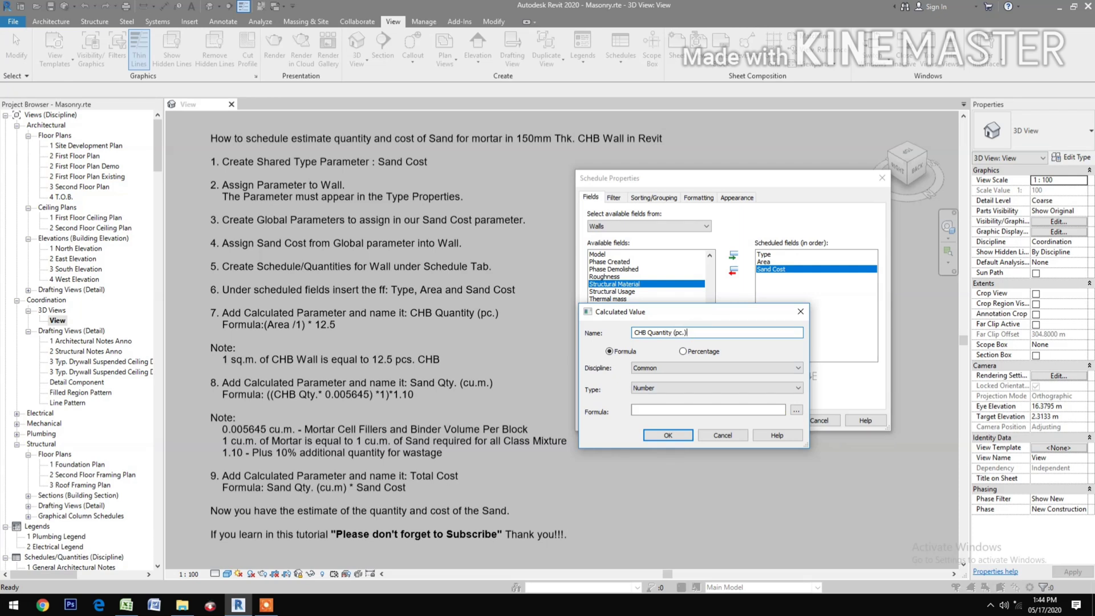
click(796, 409)
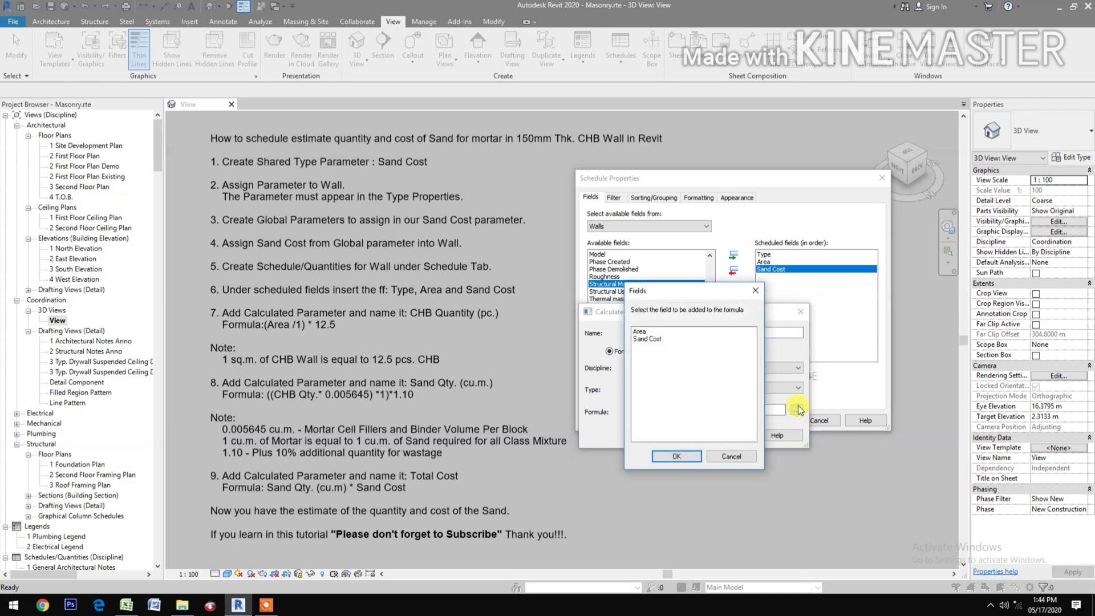
click(653, 331)
click(676, 456)
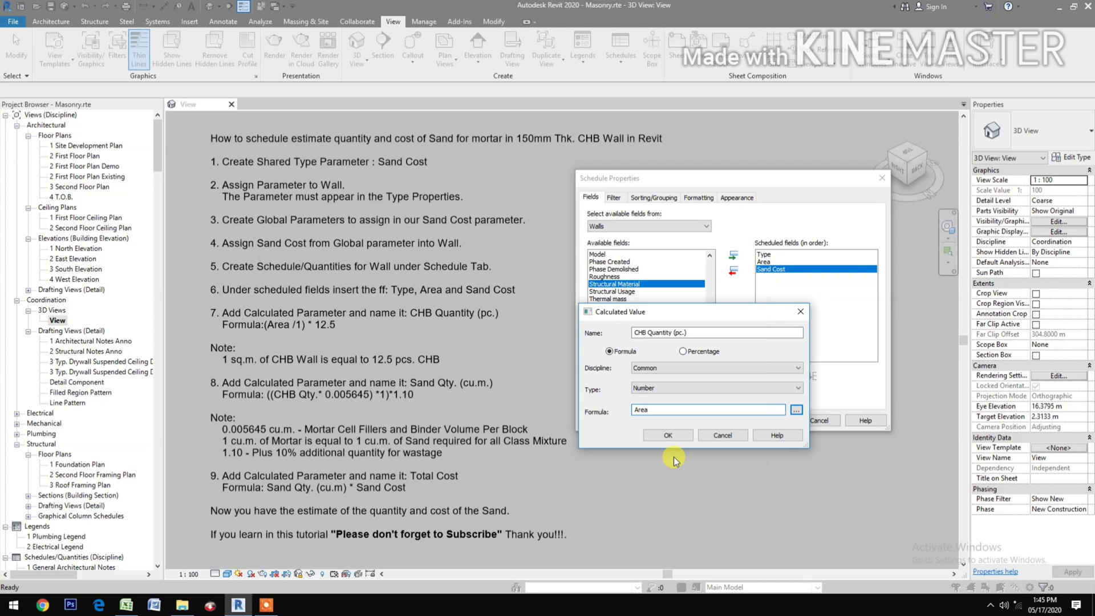
text(/1))
click(634, 409)
text(()
click(676, 408)
click(667, 437)
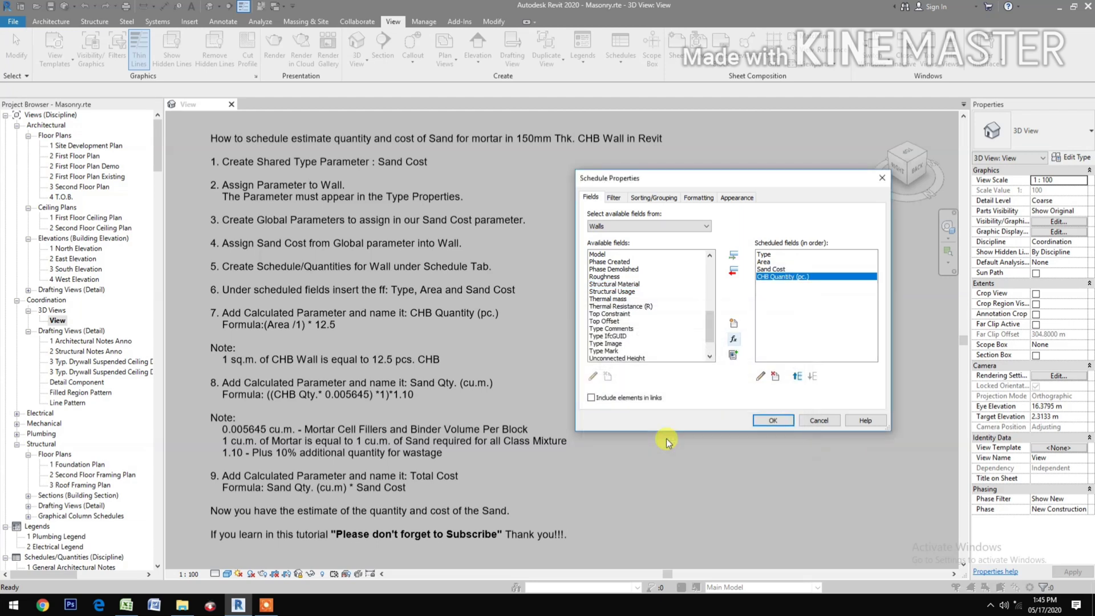
Step: Move CHB Quantity (pc.) above Sand Cost and begin another calculated field
click(802, 379)
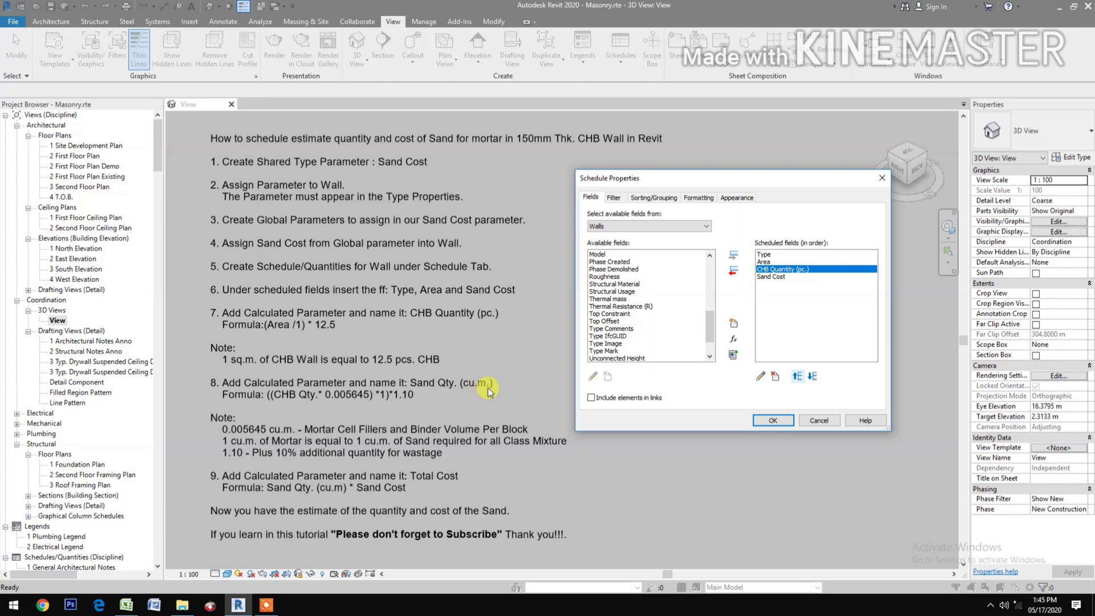
click(736, 339)
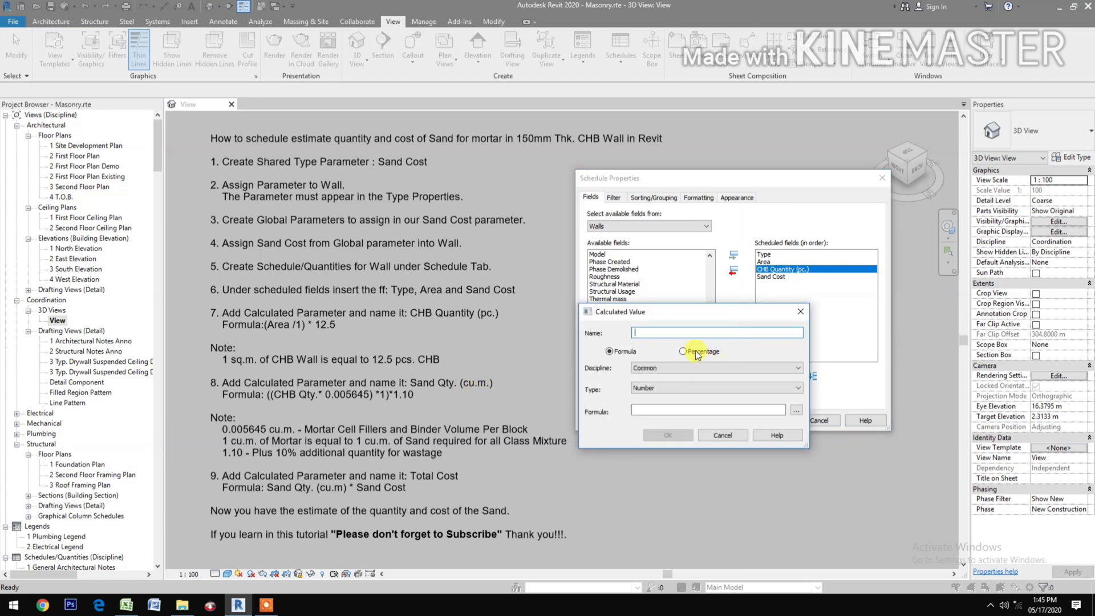
Step: Add calculated field Sand Qty. (cu.m.) = ((CHB Quantity*.005645)*1)*1.10, placed above Sand Cost
text(Sa)
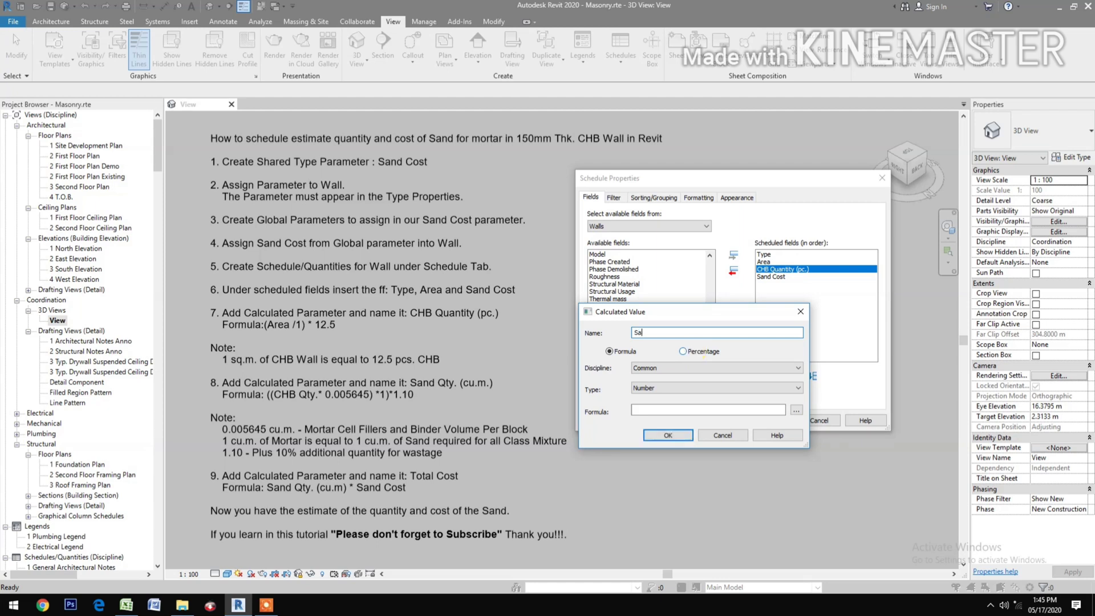
text(nd Qty. (cu.m.))
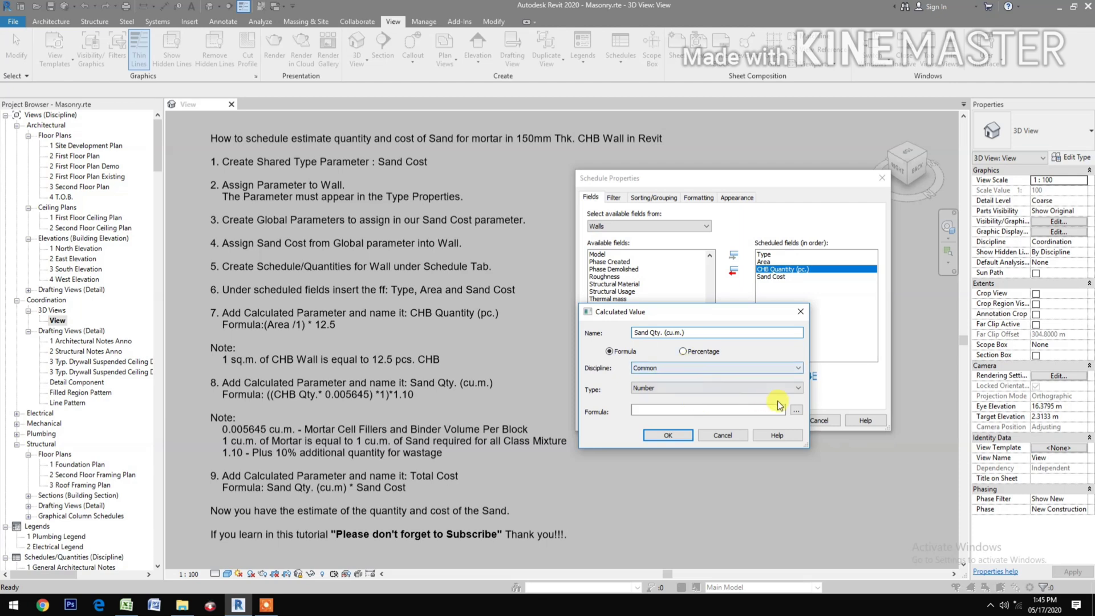
click(797, 410)
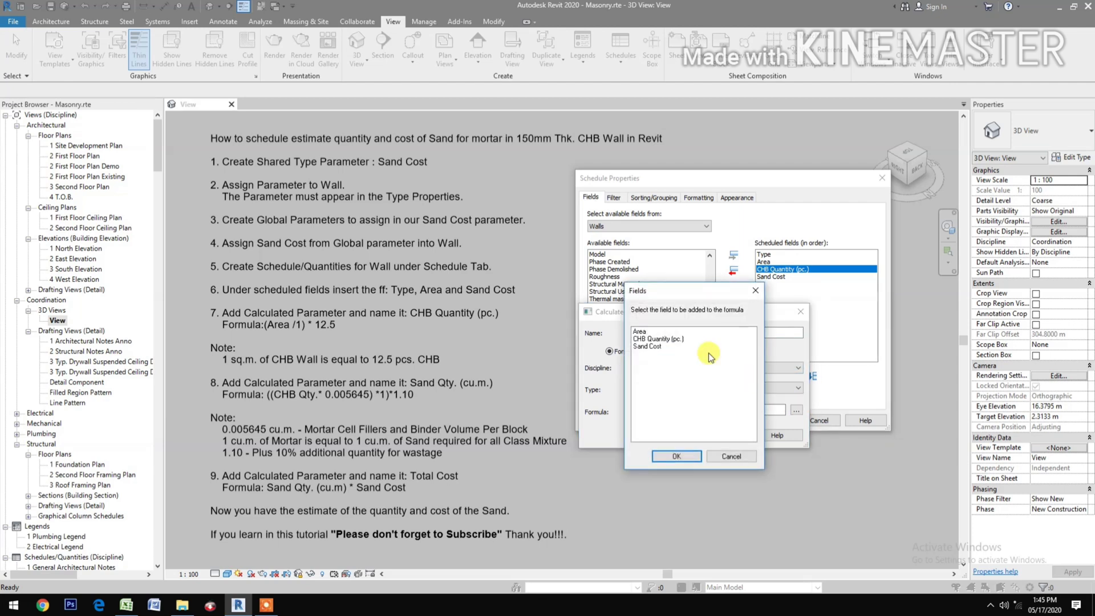
click(682, 340)
click(676, 457)
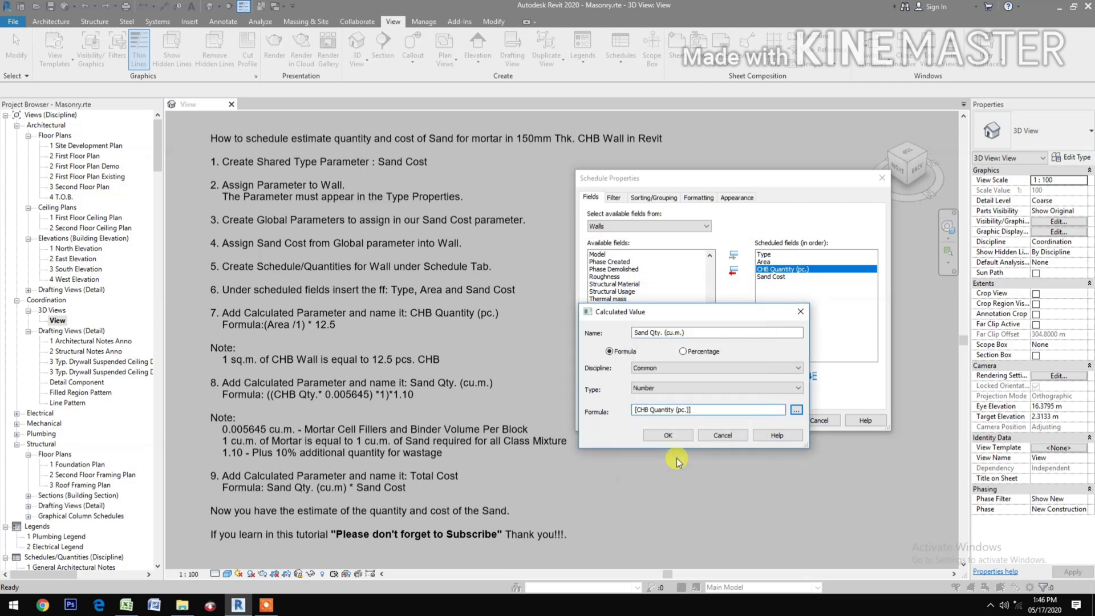
text(*)
text(.00)
text(5645)
text())
text(()
text(1)
text())
click(634, 409)
text((()
text(*)
click(668, 436)
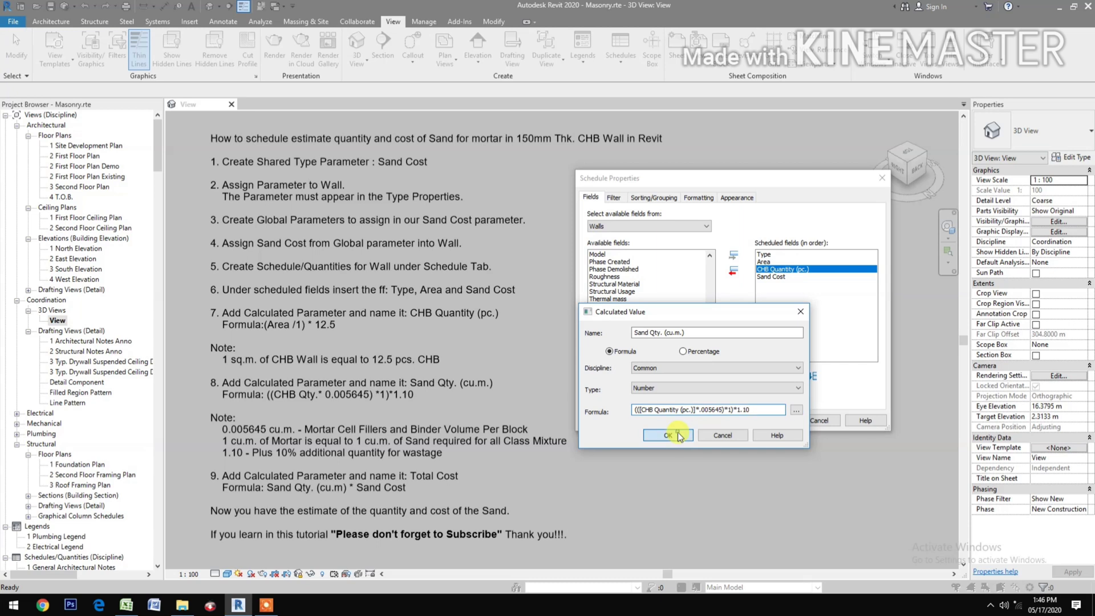
click(798, 376)
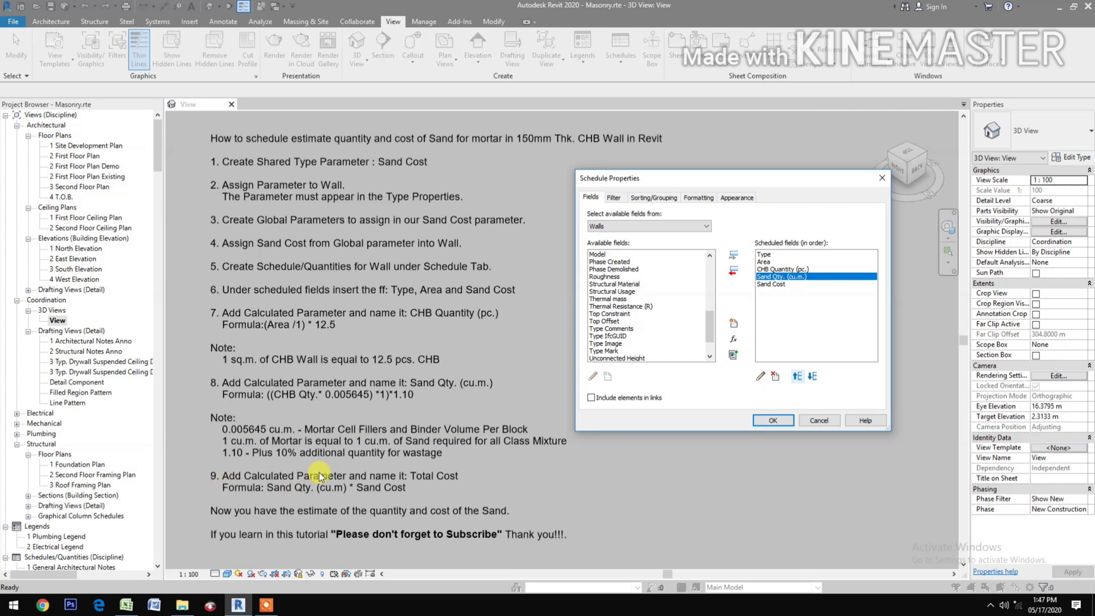
click(734, 340)
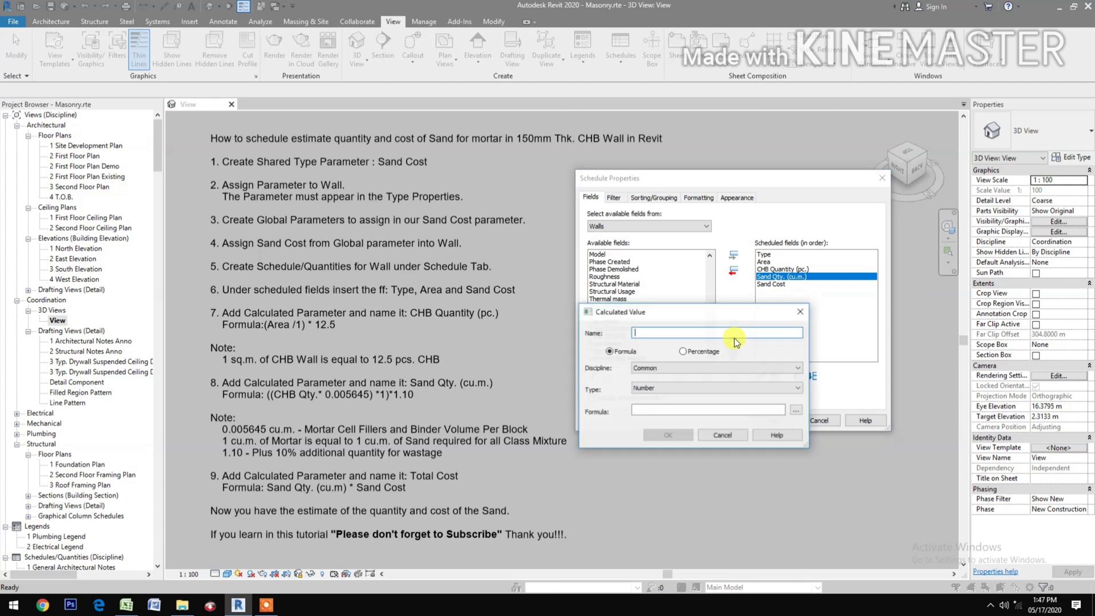
Step: Name the new calculated field Total Cost with the Currency type
text(T)
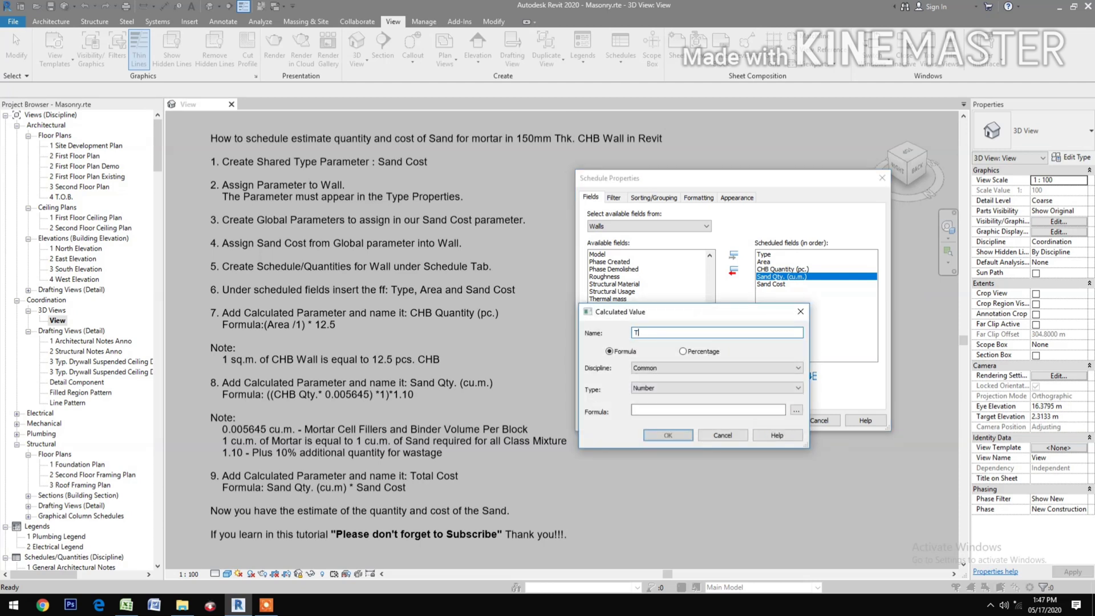
text(otal Cost)
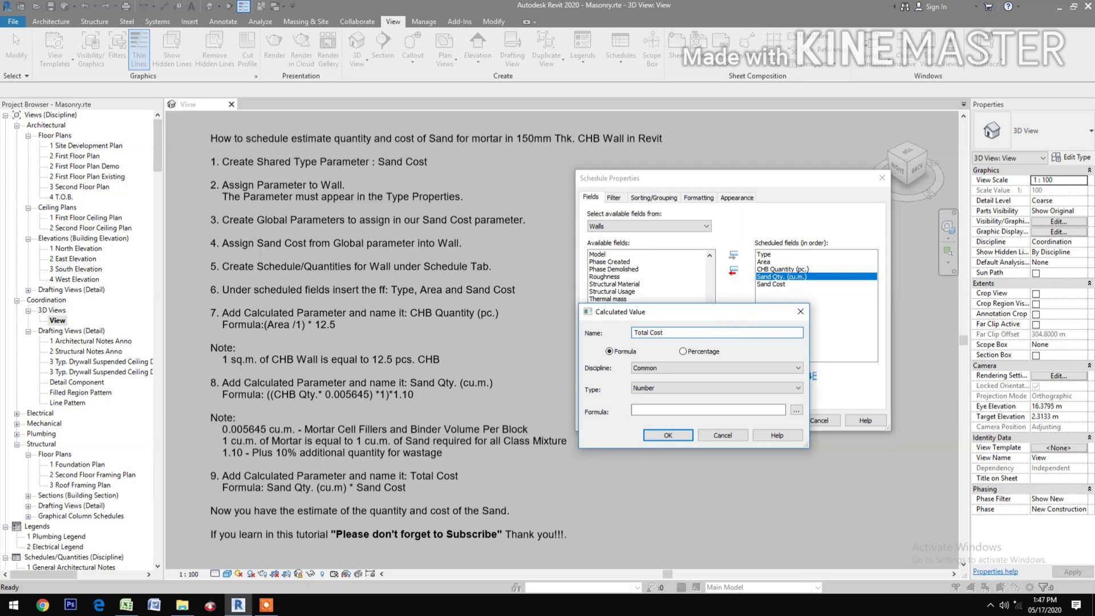
click(720, 387)
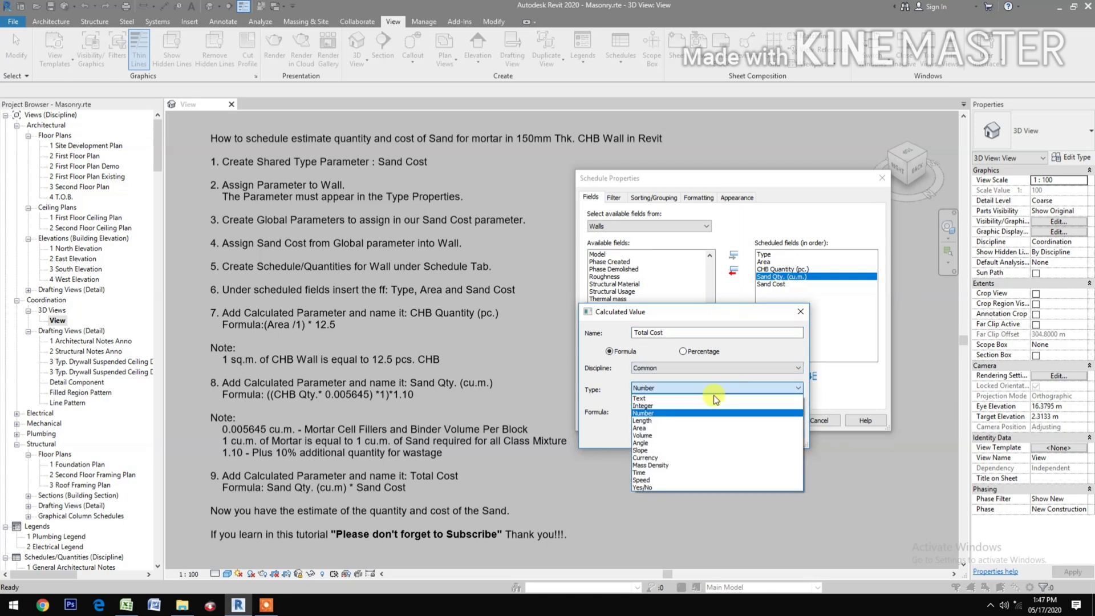
click(656, 457)
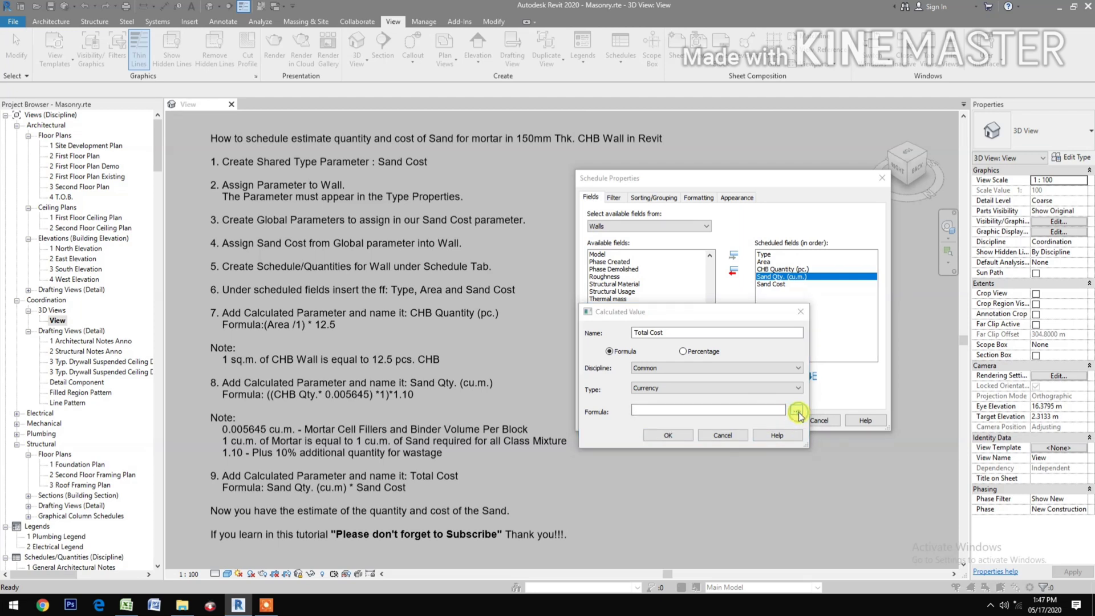
Step: Give Total Cost the formula [Sand Qty. (cu.m.)]*Sand Cost and enable grand totals
click(797, 411)
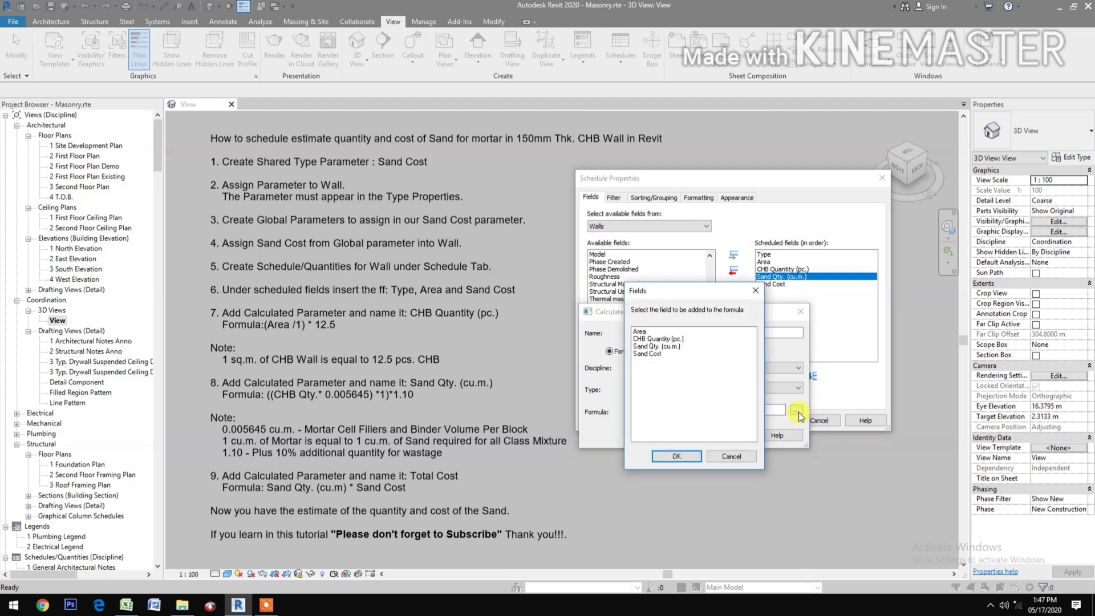
click(671, 346)
click(676, 456)
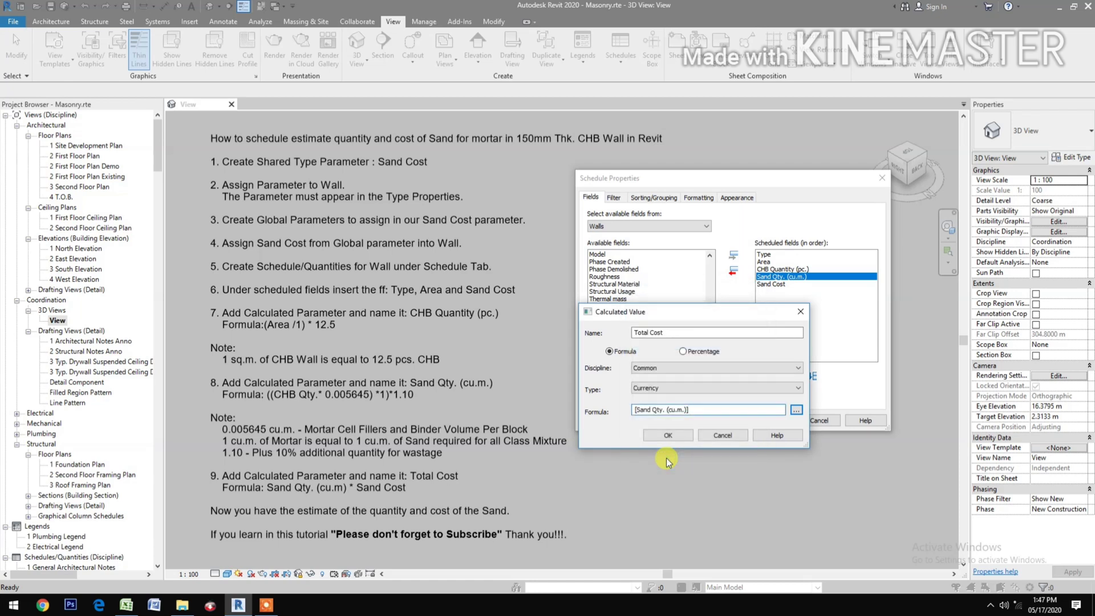
text(*)
click(796, 410)
click(650, 354)
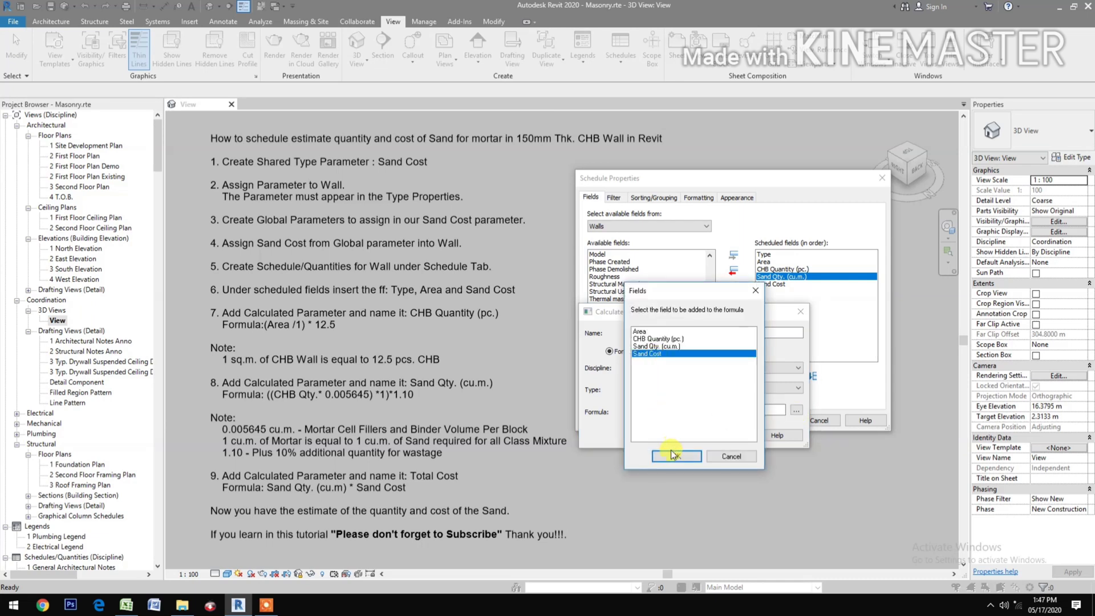
click(673, 454)
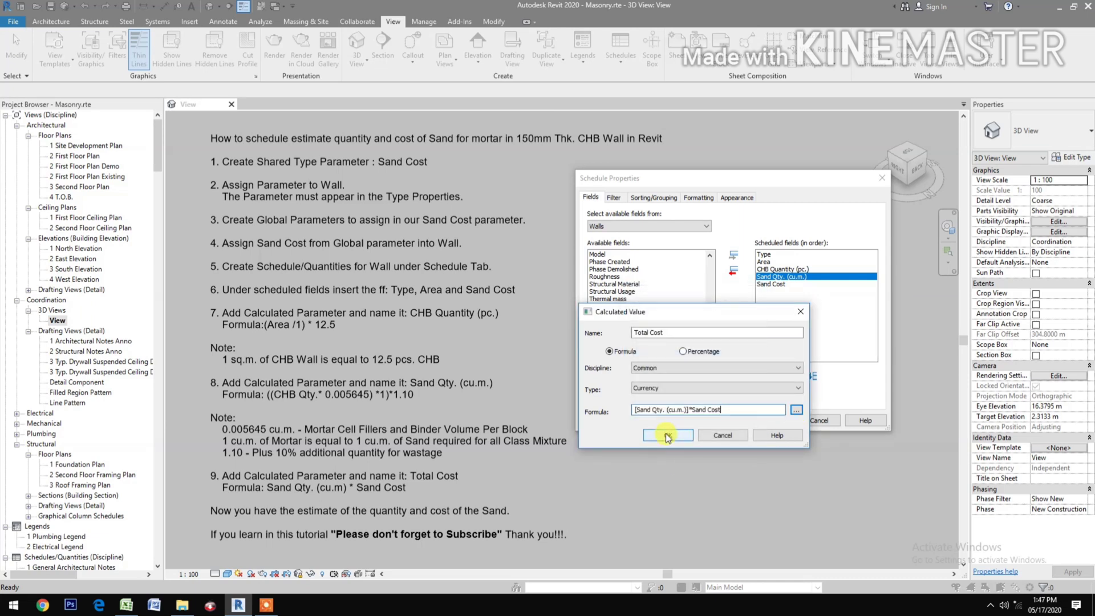
click(668, 436)
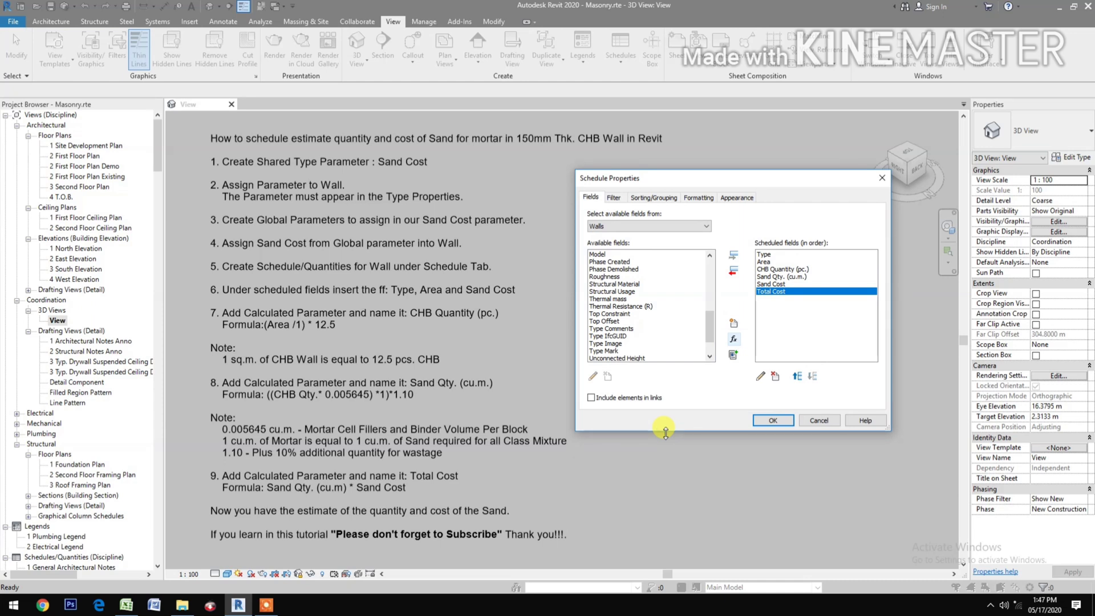
click(647, 199)
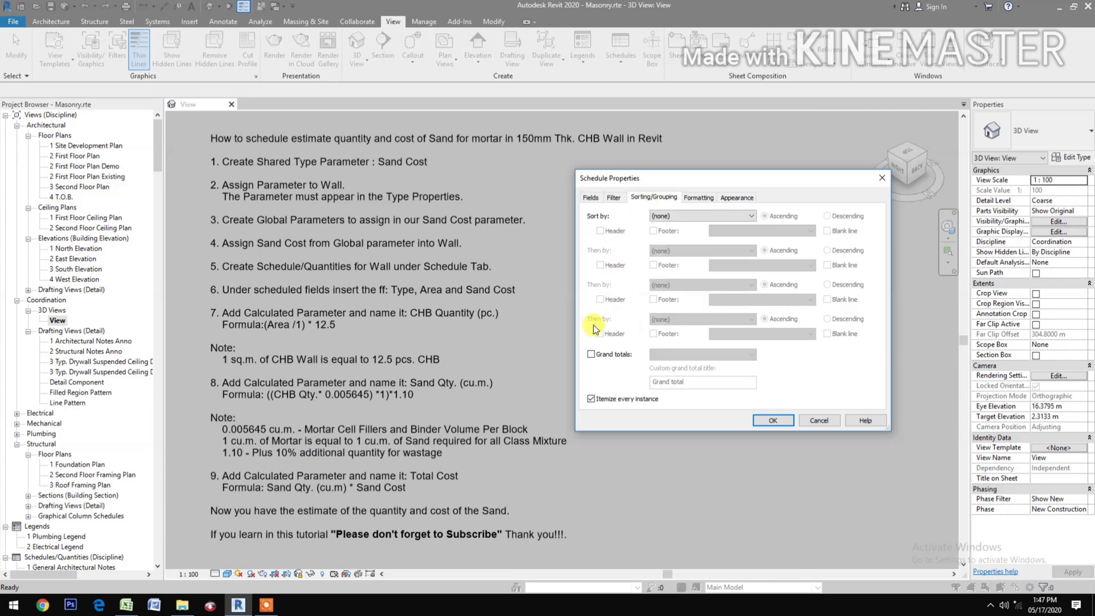
click(592, 355)
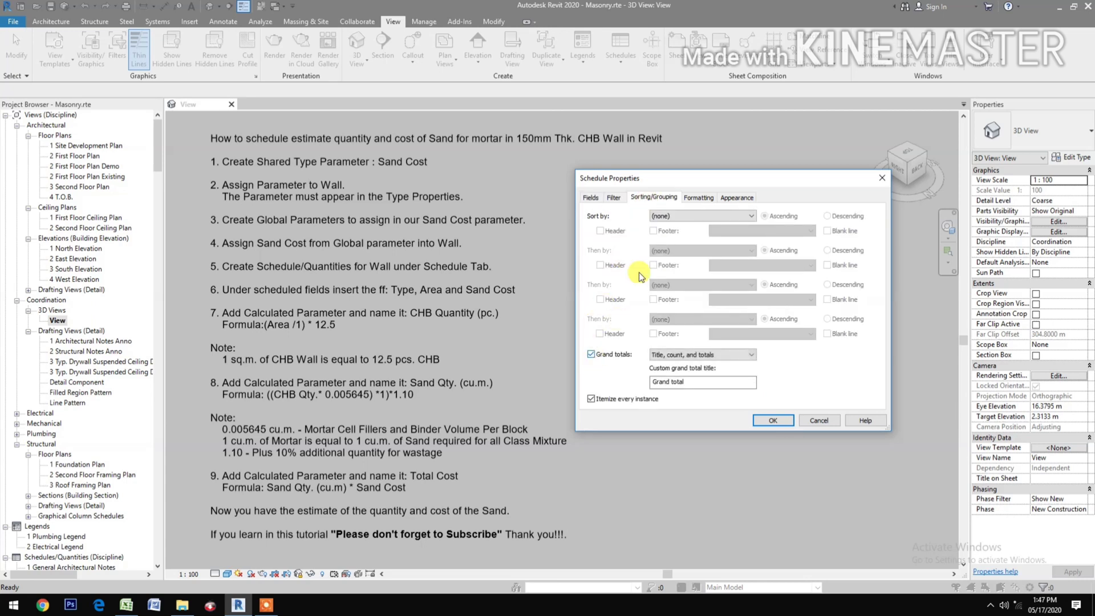
Step: Right-align the Total Cost column and have it calculate totals
click(693, 194)
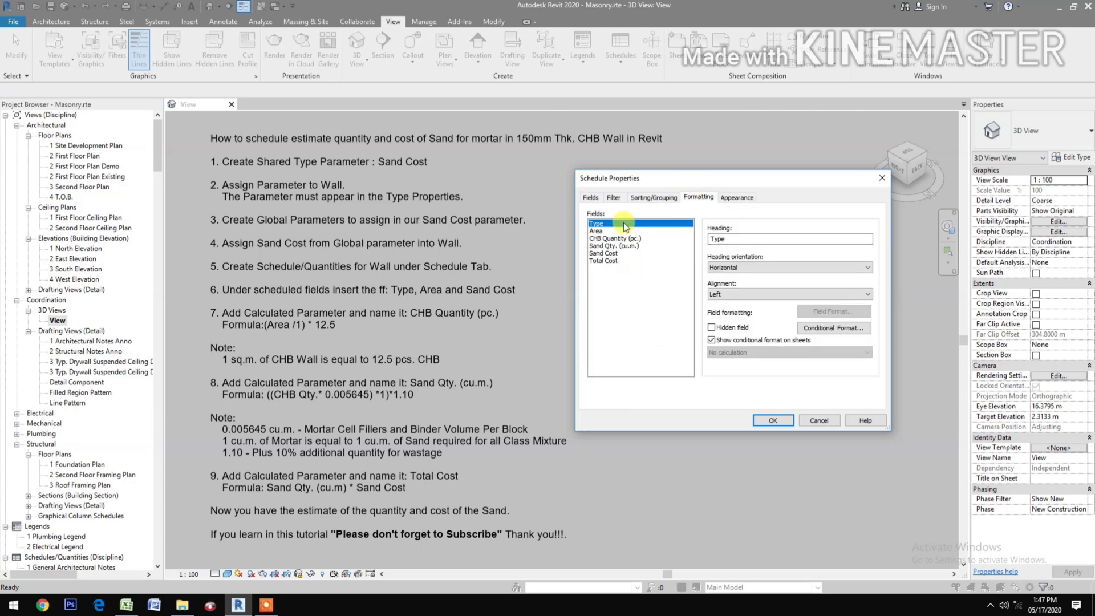
click(601, 261)
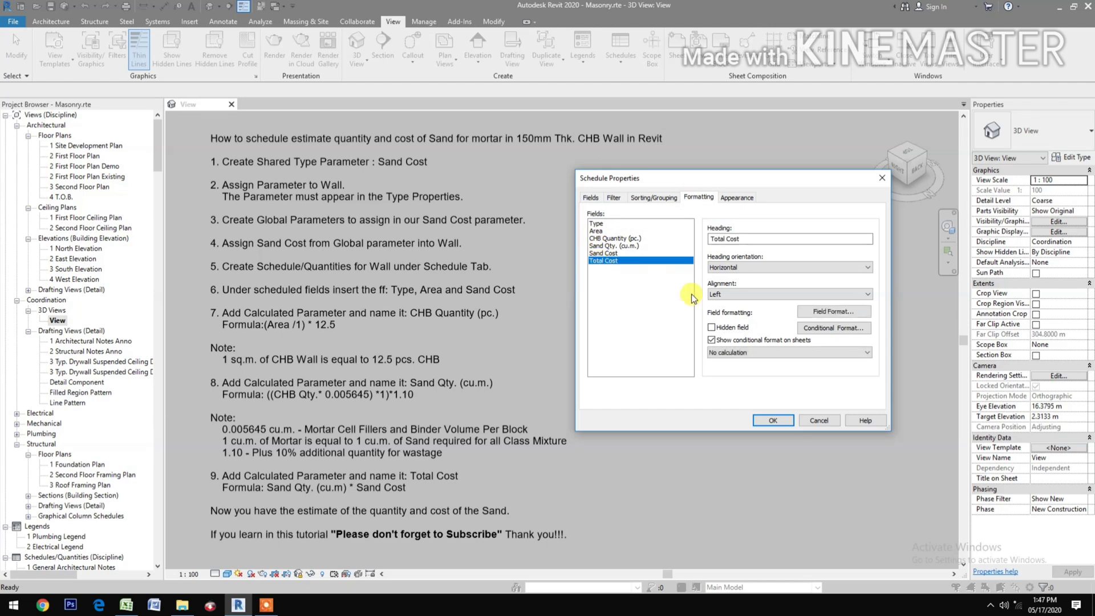
click(729, 292)
click(713, 319)
click(830, 315)
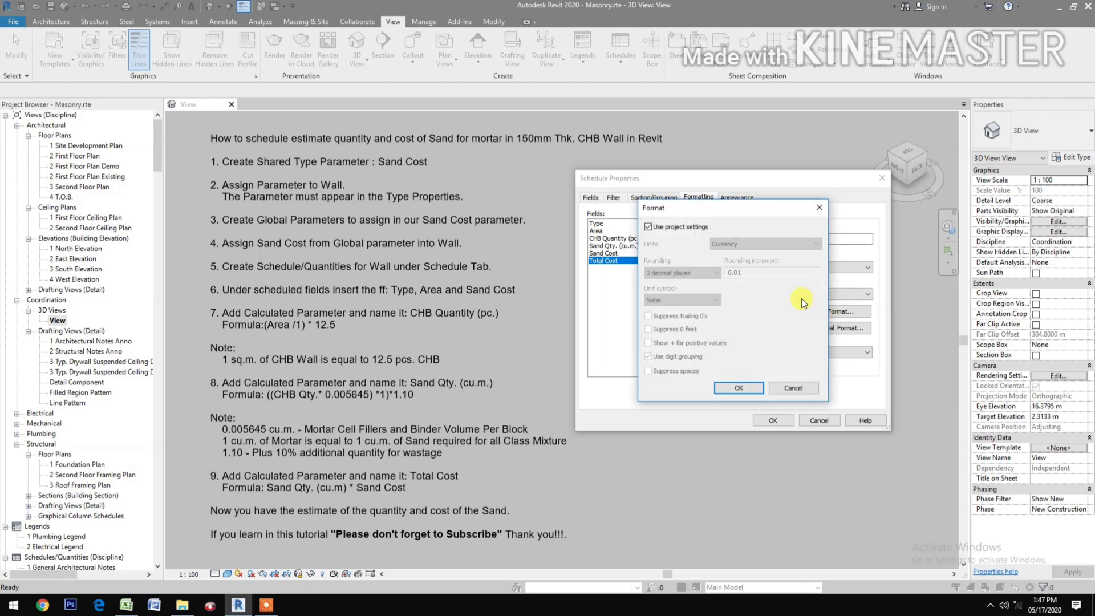
click(732, 389)
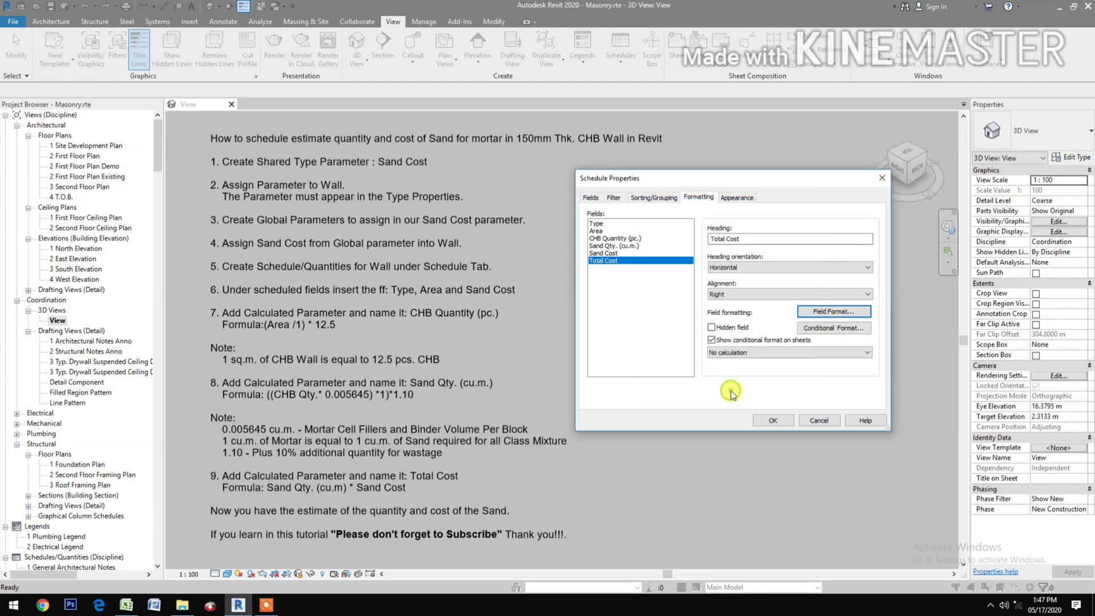
click(746, 353)
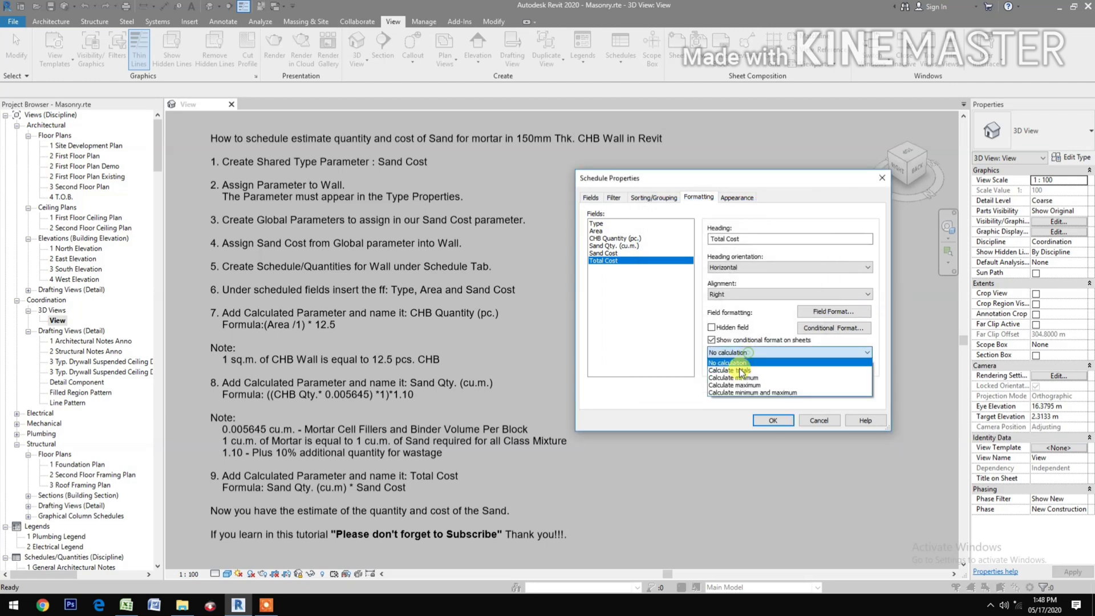
click(740, 369)
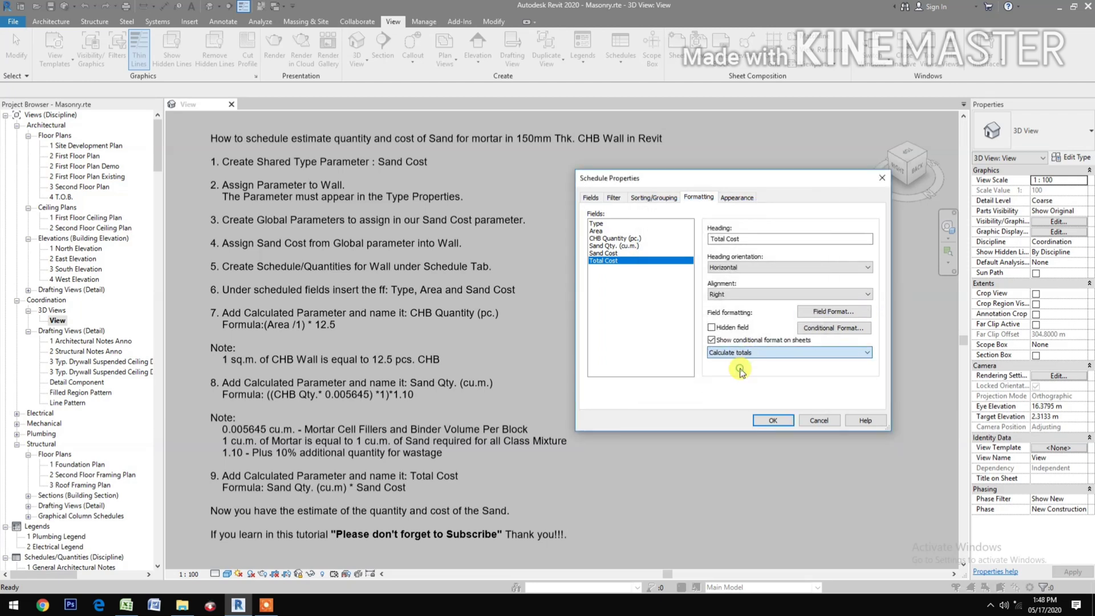
Step: Right-align the Sand Cost column, keeping its number format
click(604, 253)
click(744, 294)
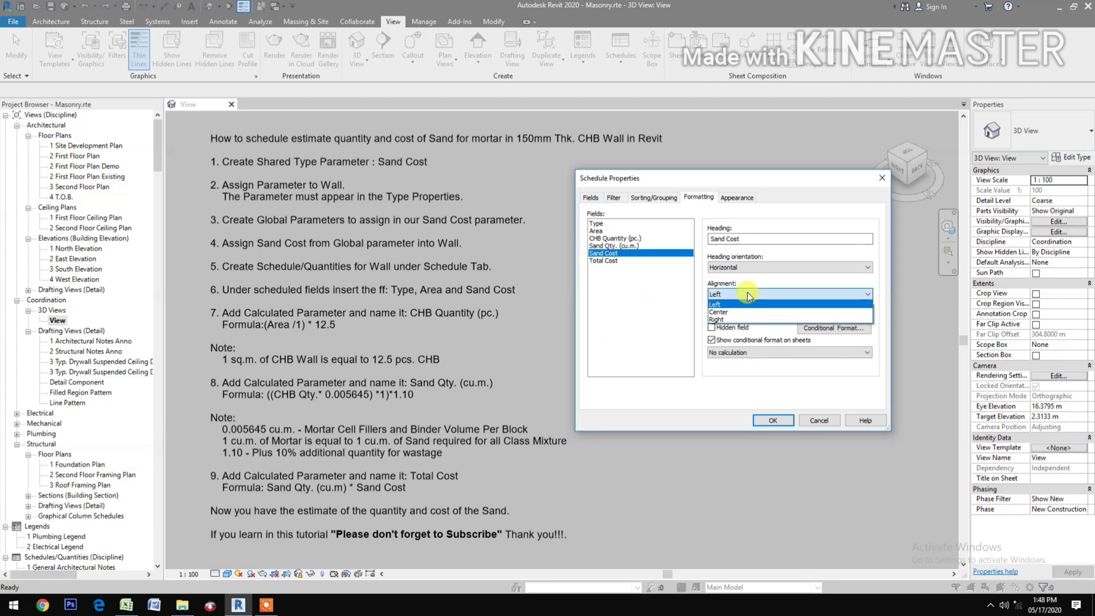
click(741, 320)
click(821, 311)
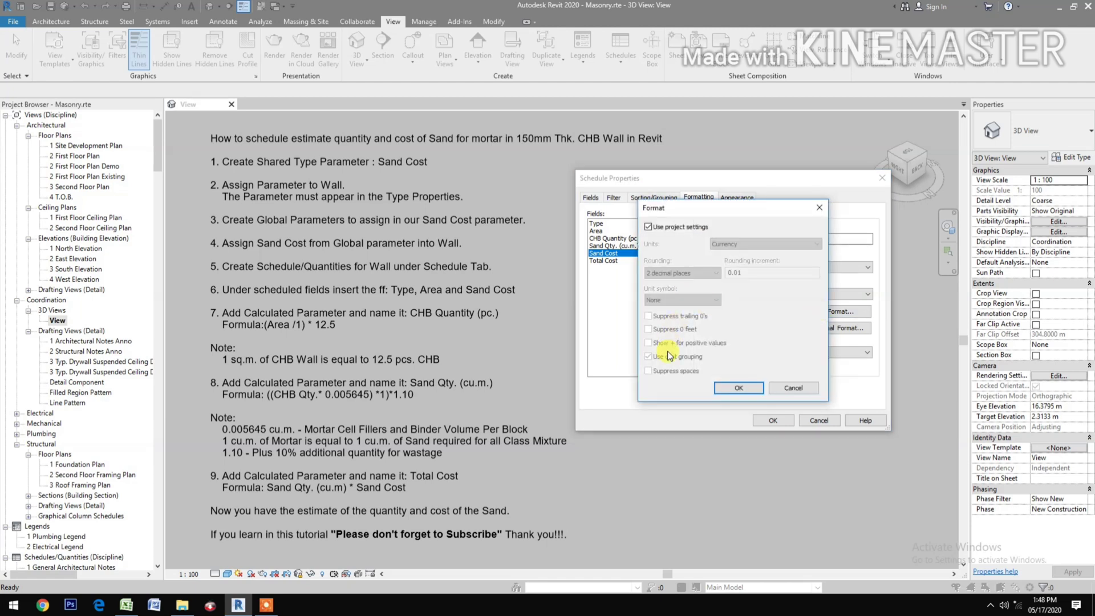
click(737, 388)
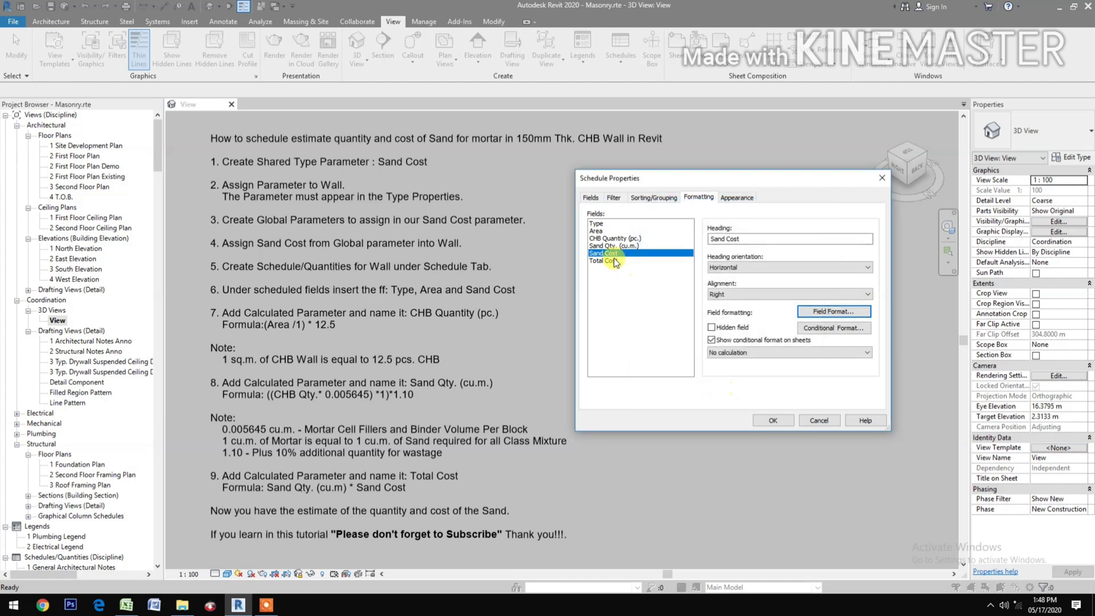
Step: Right-align Sand Qty. (cu.m.), use Fixed units at 2 decimal places, and total it
click(631, 246)
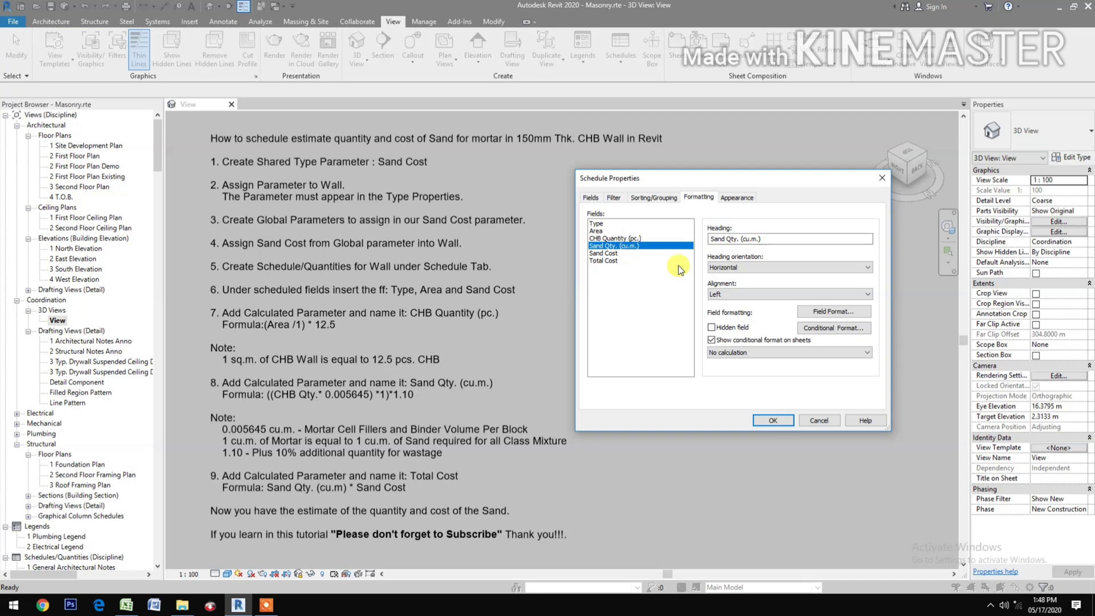
click(735, 294)
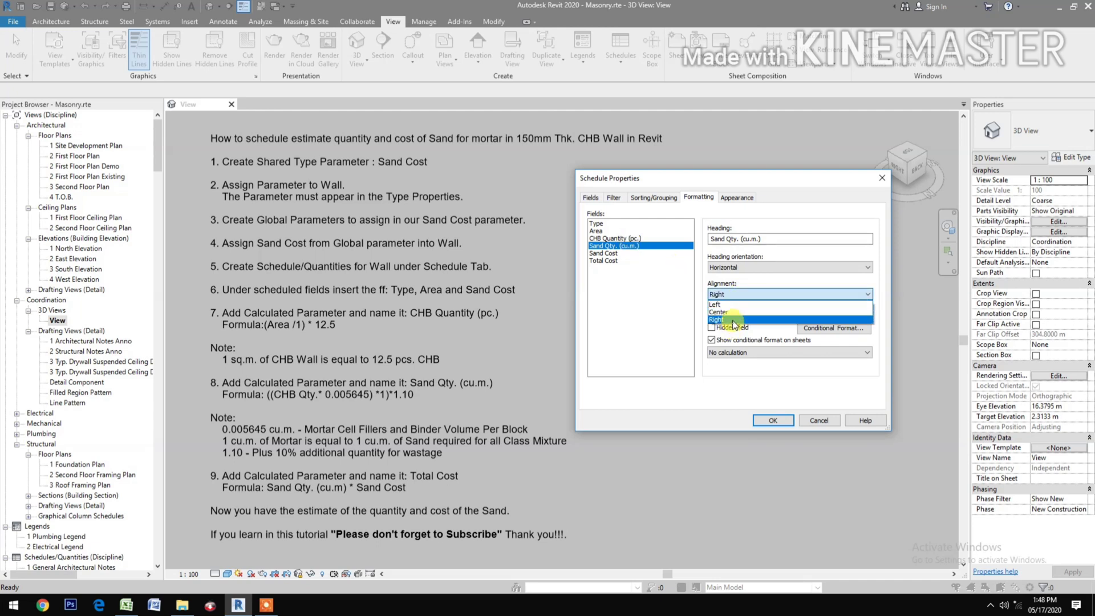
click(734, 320)
click(821, 312)
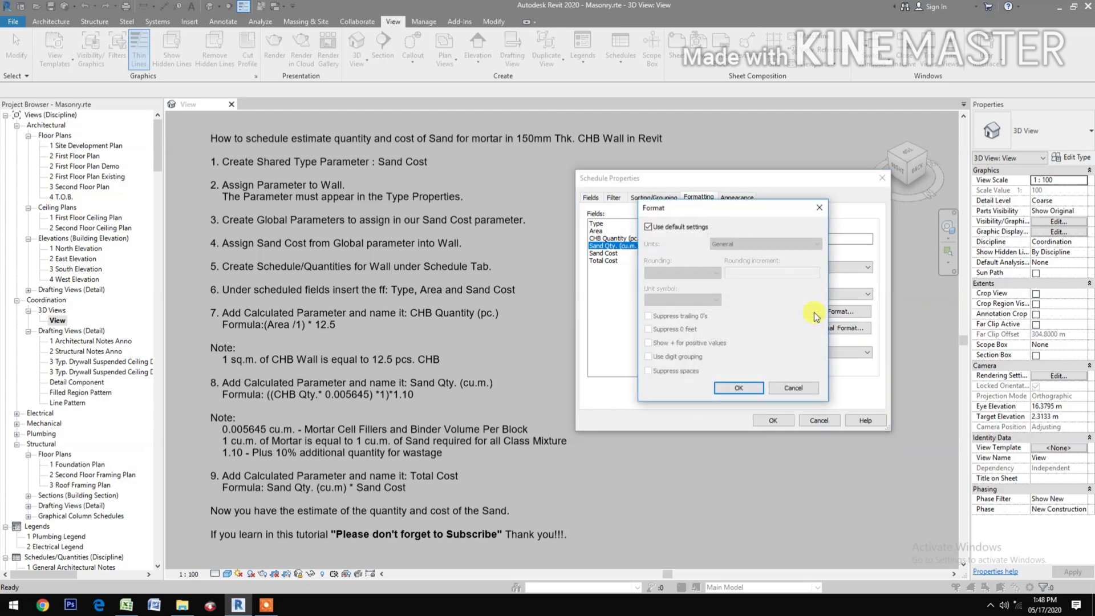
click(649, 227)
click(733, 244)
click(728, 262)
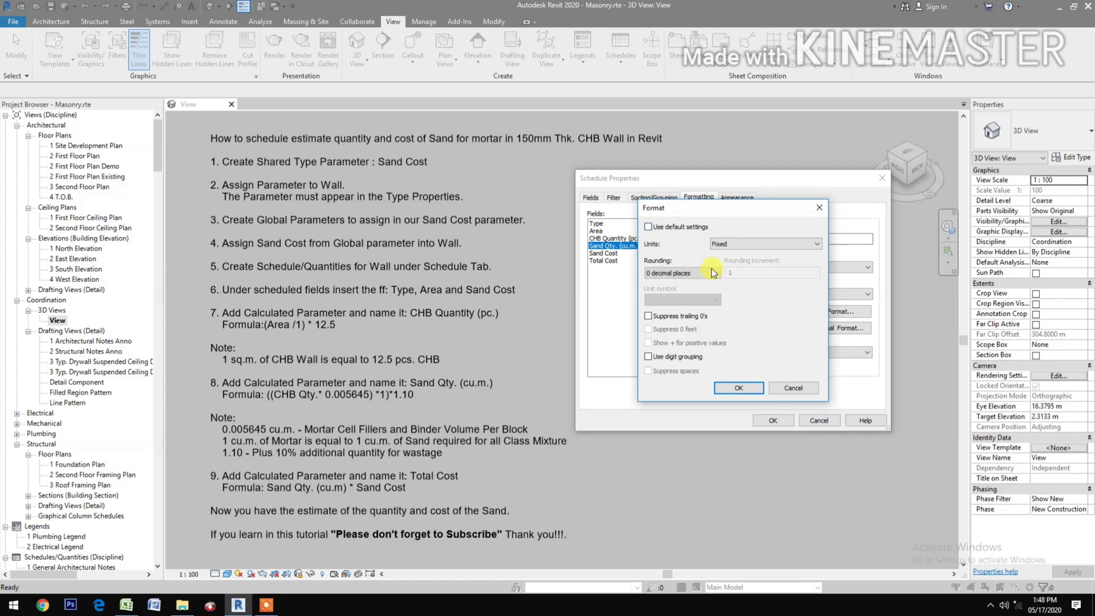
click(682, 273)
click(668, 321)
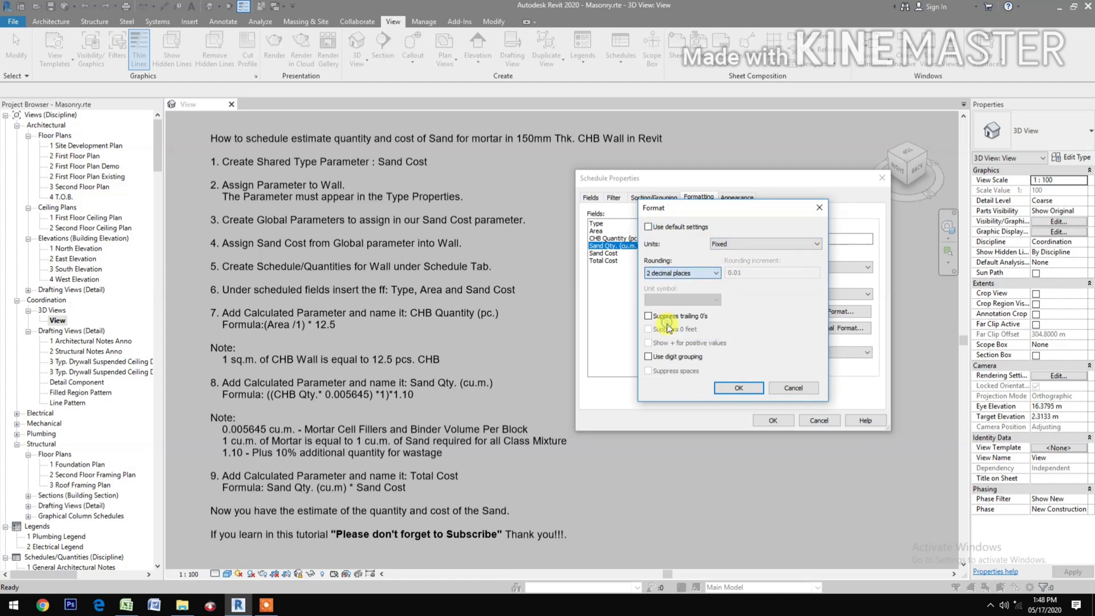
click(729, 391)
click(731, 352)
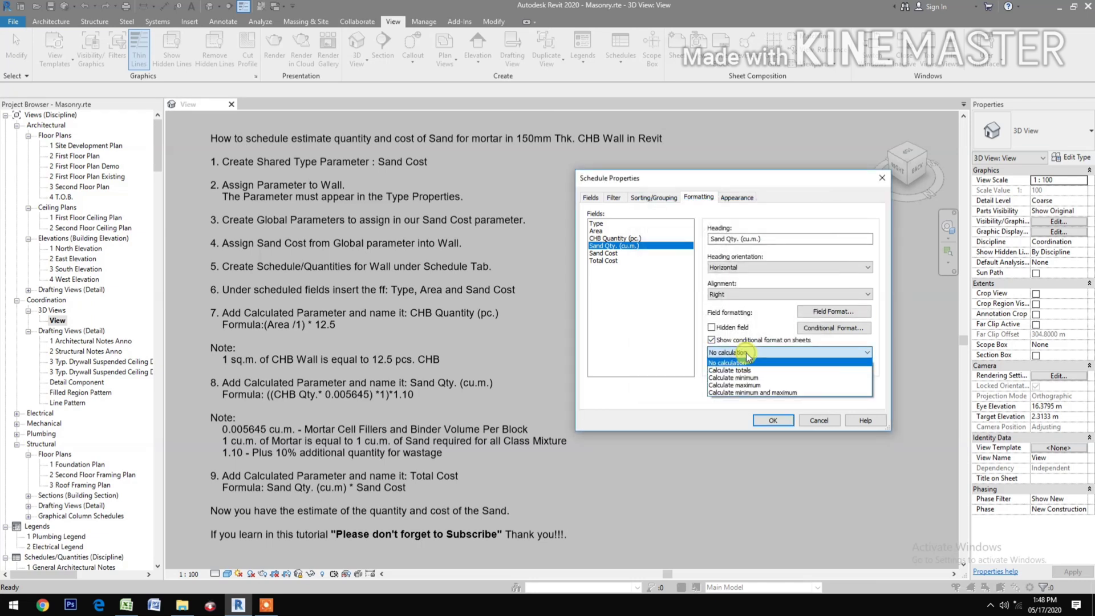
click(744, 370)
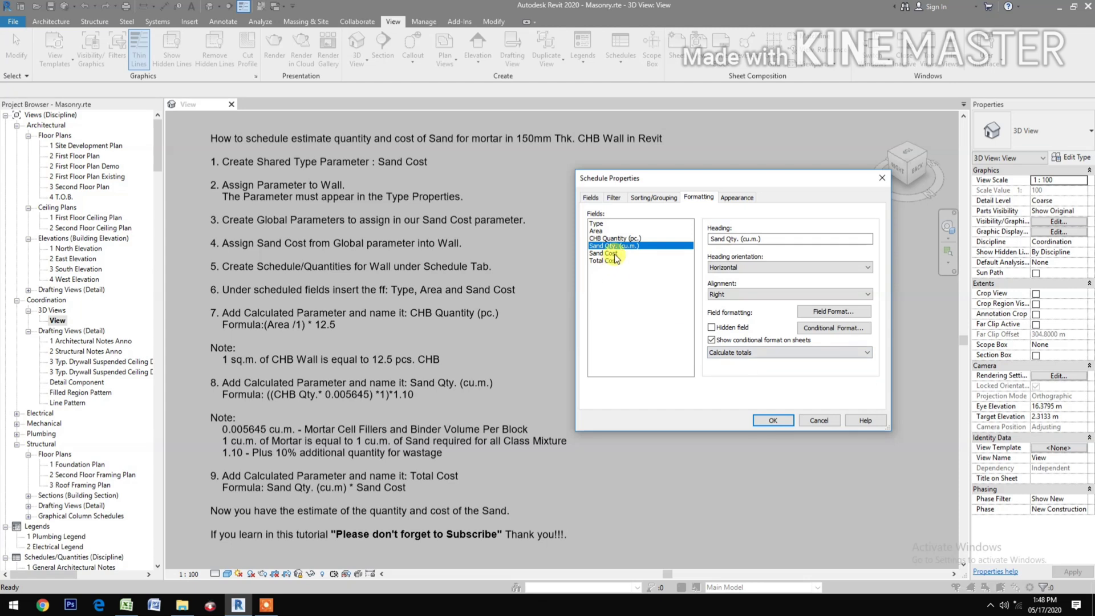
Step: Right-align CHB Quantity (pc.), use Fixed units at 2 decimal places, and total it
click(627, 239)
click(747, 296)
click(749, 317)
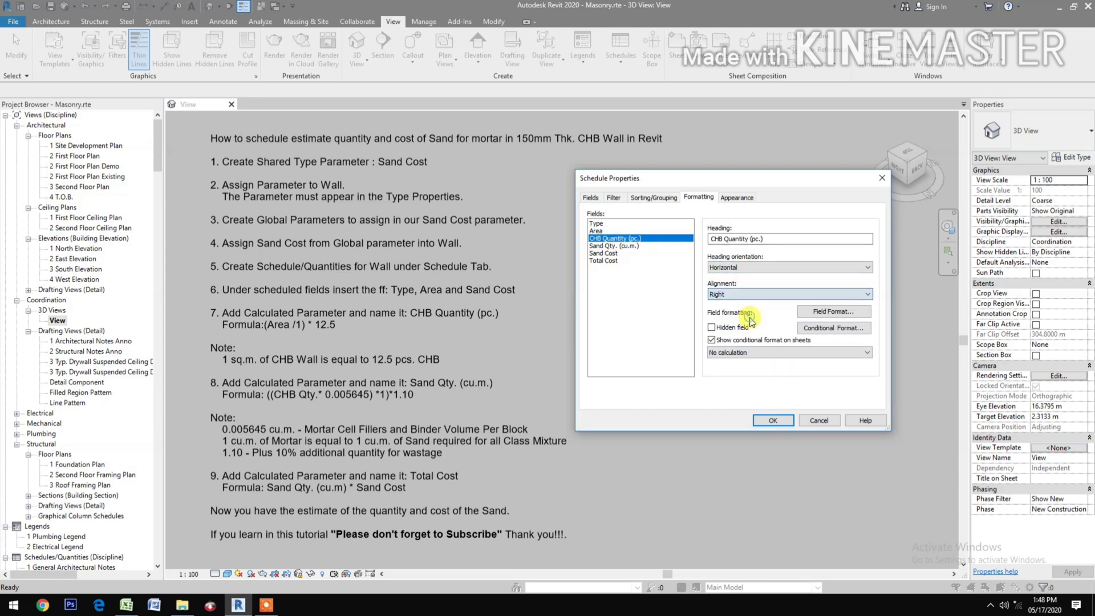
click(804, 311)
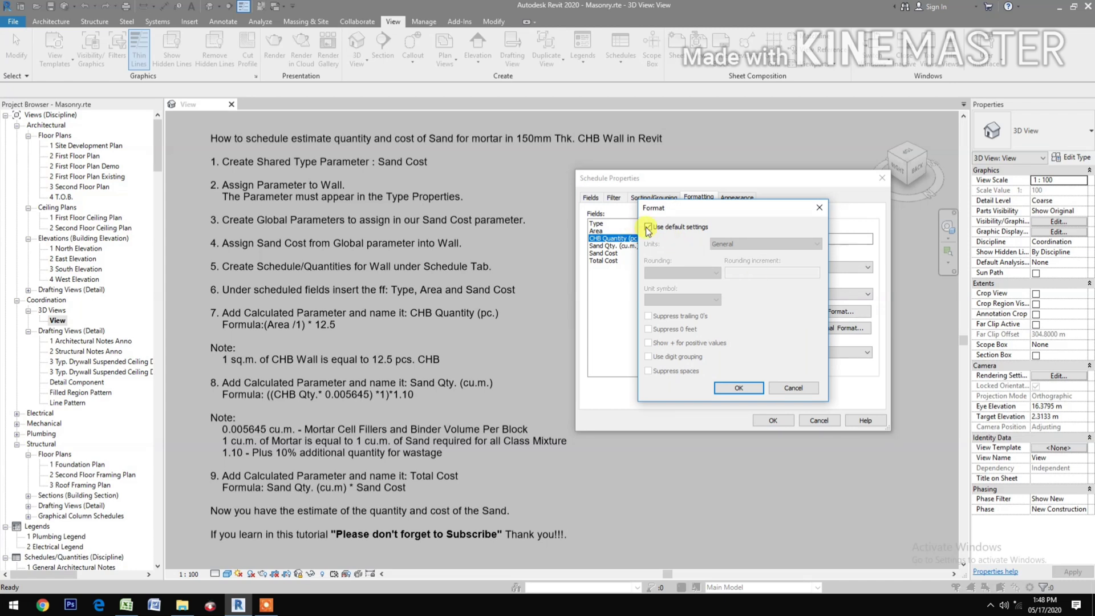
click(648, 227)
click(764, 243)
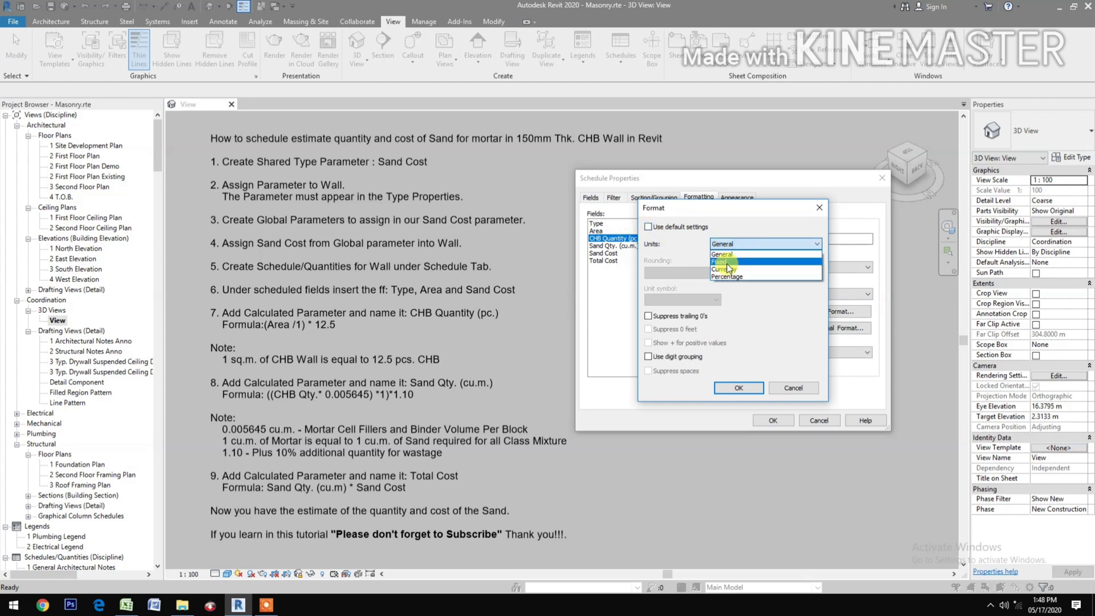
click(719, 265)
click(712, 273)
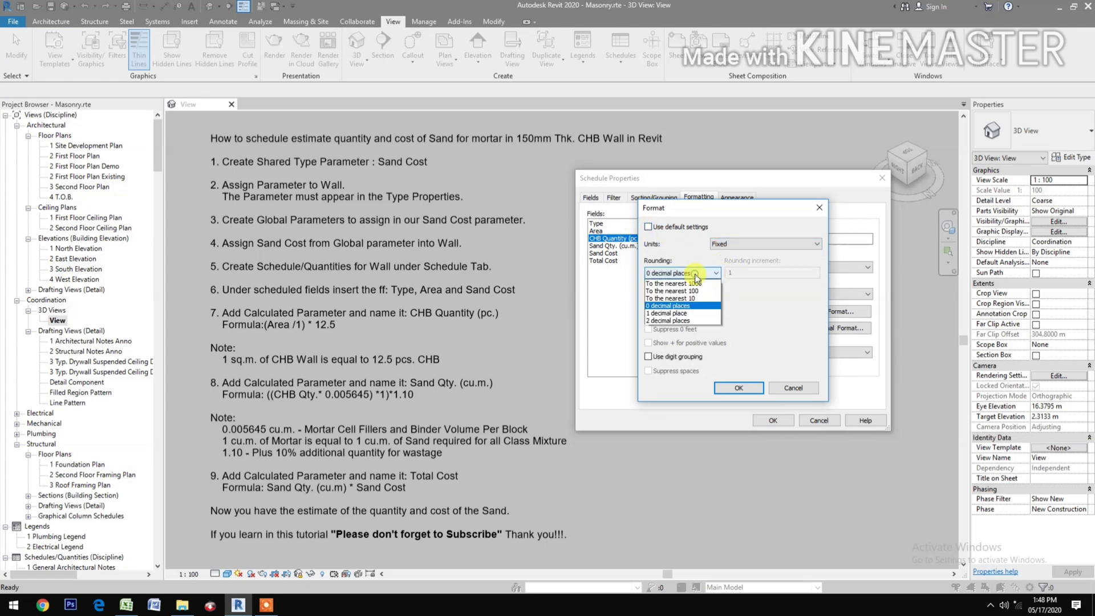
click(673, 321)
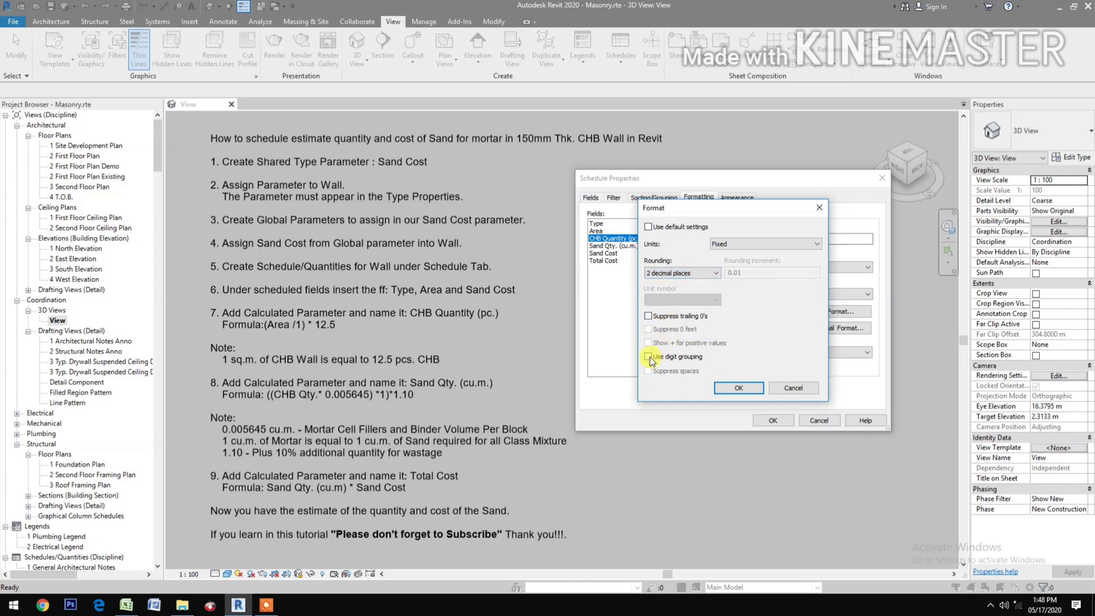
click(725, 389)
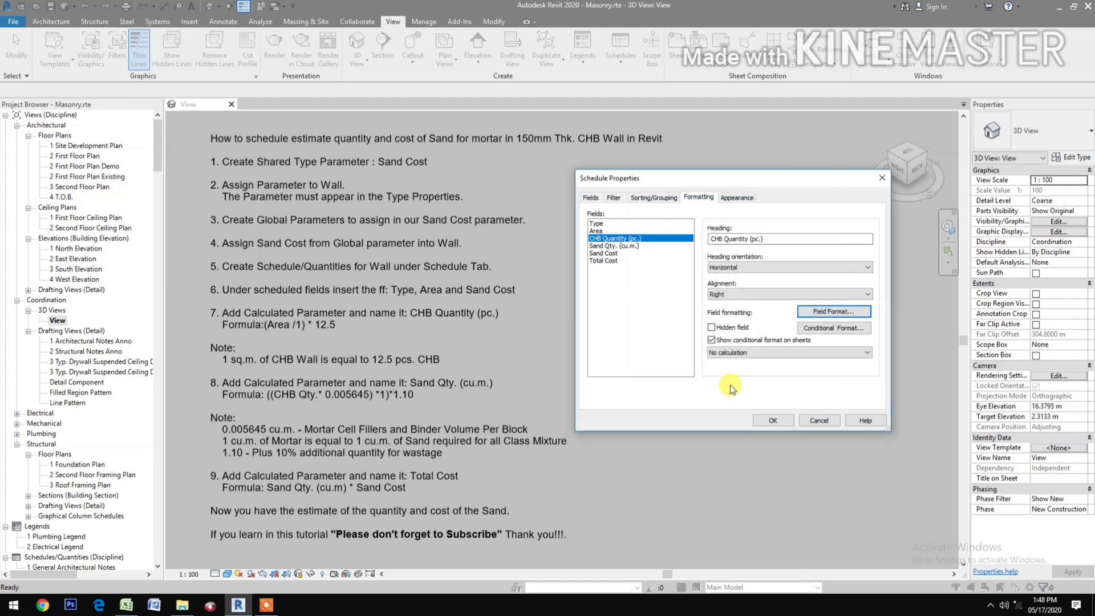
click(754, 352)
click(751, 361)
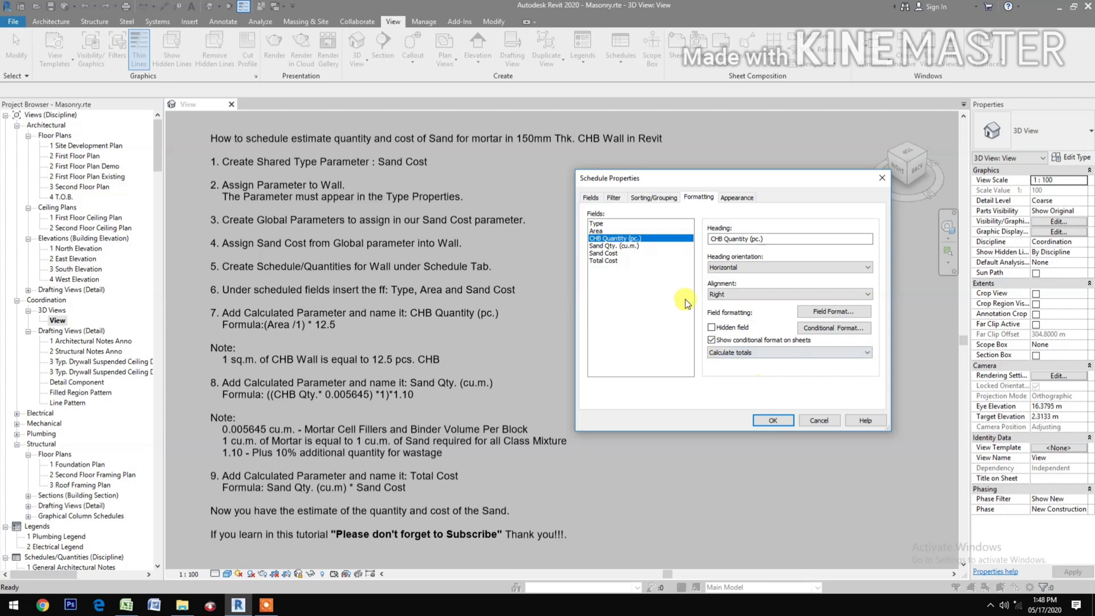
Step: Right-align the Area column, round it to 2 decimal places, and total it
click(596, 230)
click(733, 294)
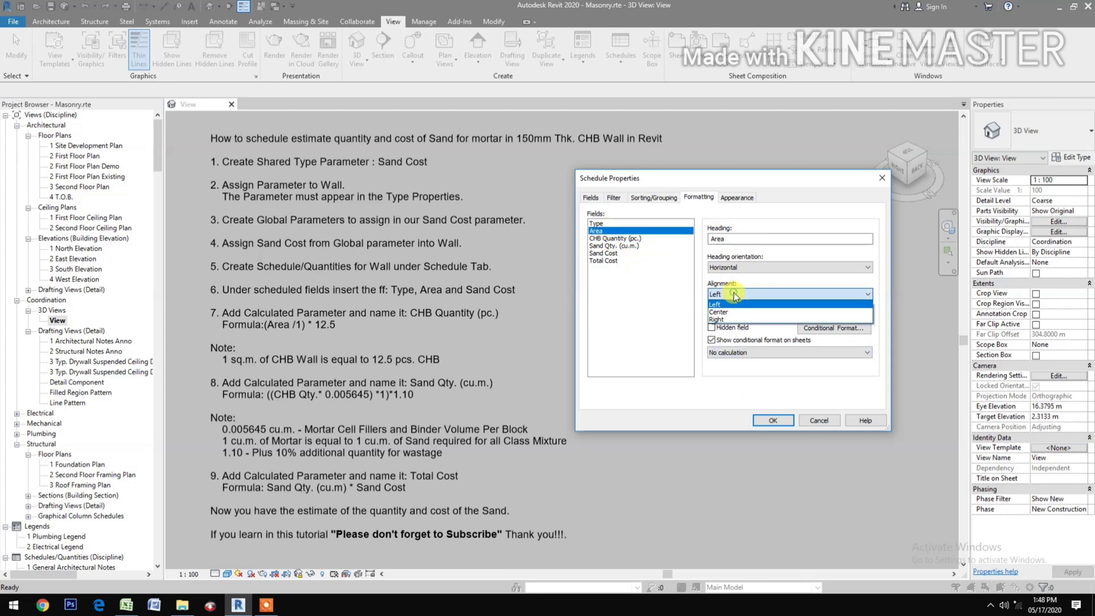
click(734, 320)
click(807, 312)
click(648, 227)
click(682, 273)
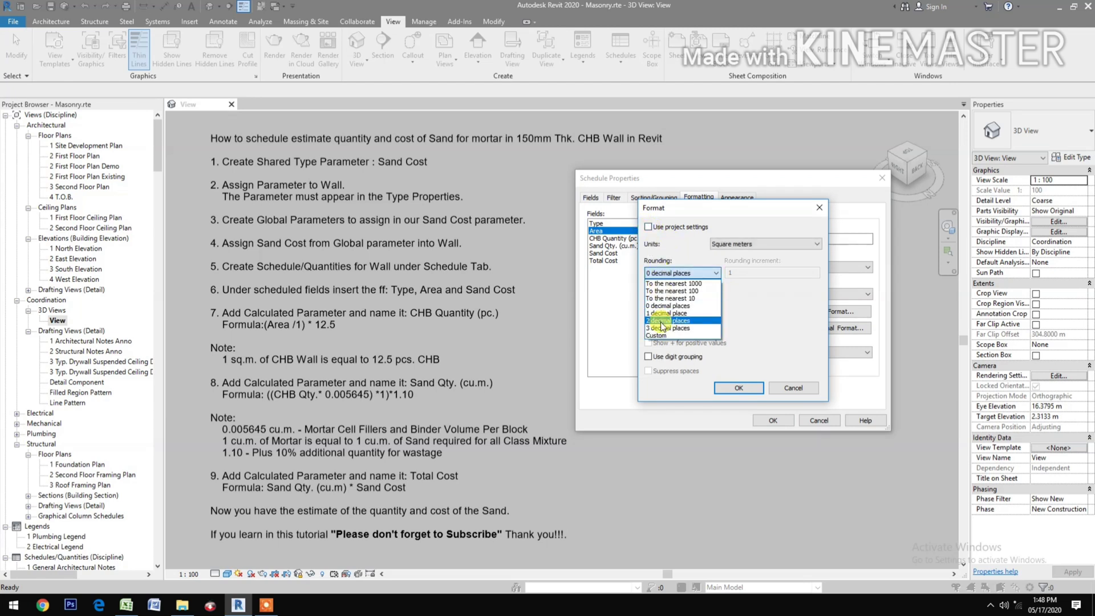
click(661, 321)
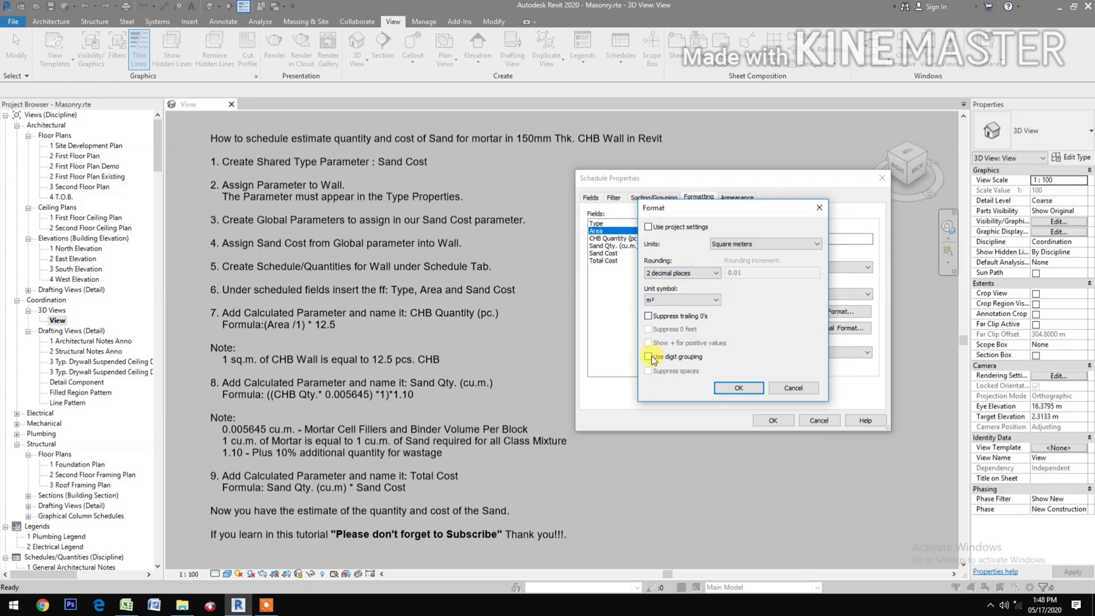
click(730, 388)
click(739, 354)
click(730, 366)
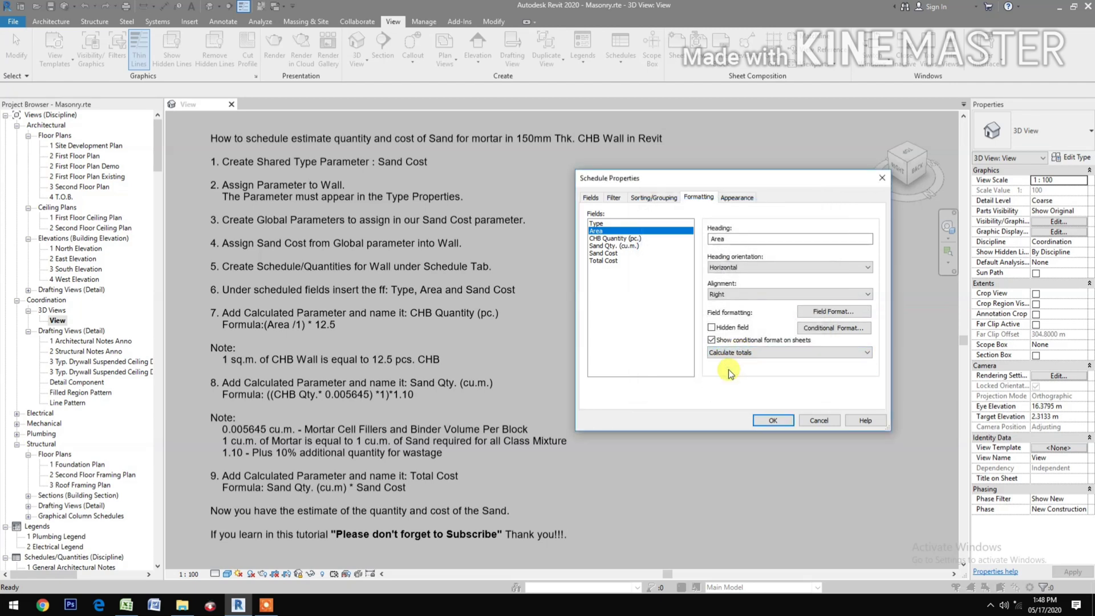
click(735, 195)
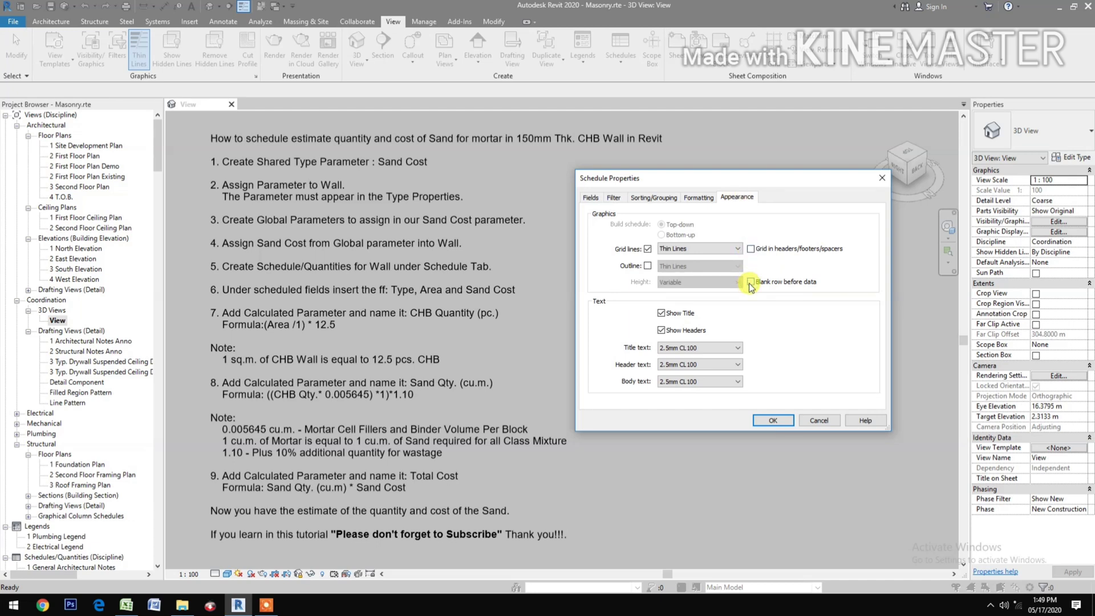
Step: Close Schedule Properties and widen the Type column to fit the full wall name
click(762, 421)
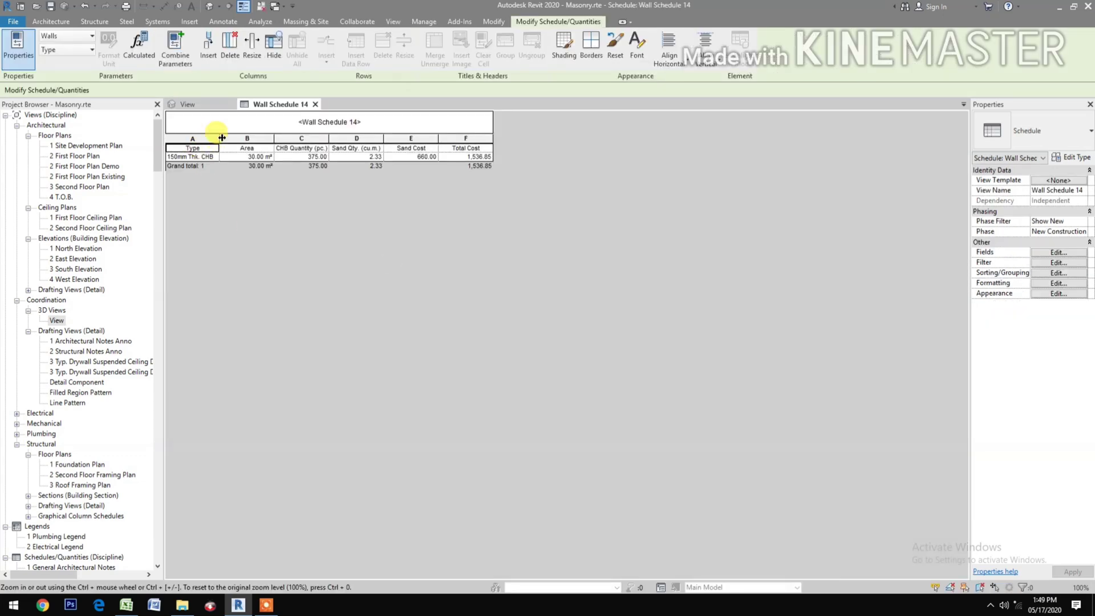
drag(222, 137, 241, 138)
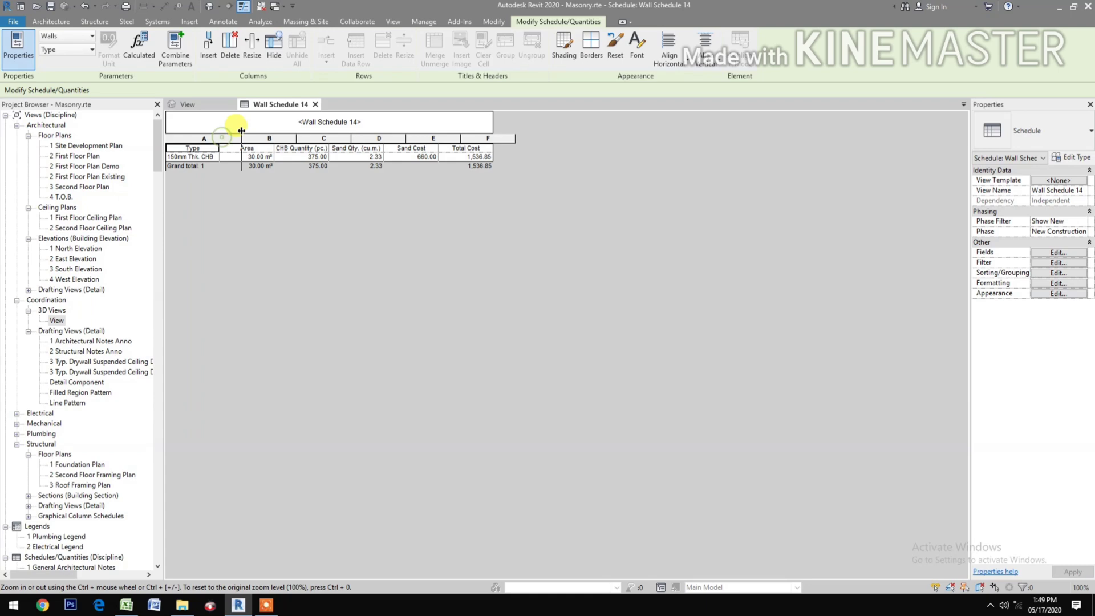
Step: Widen the Area, CHB Quantity and Sand Qty. (cu.m.) columns so their headings fit
click(291, 139)
drag(296, 138, 305, 138)
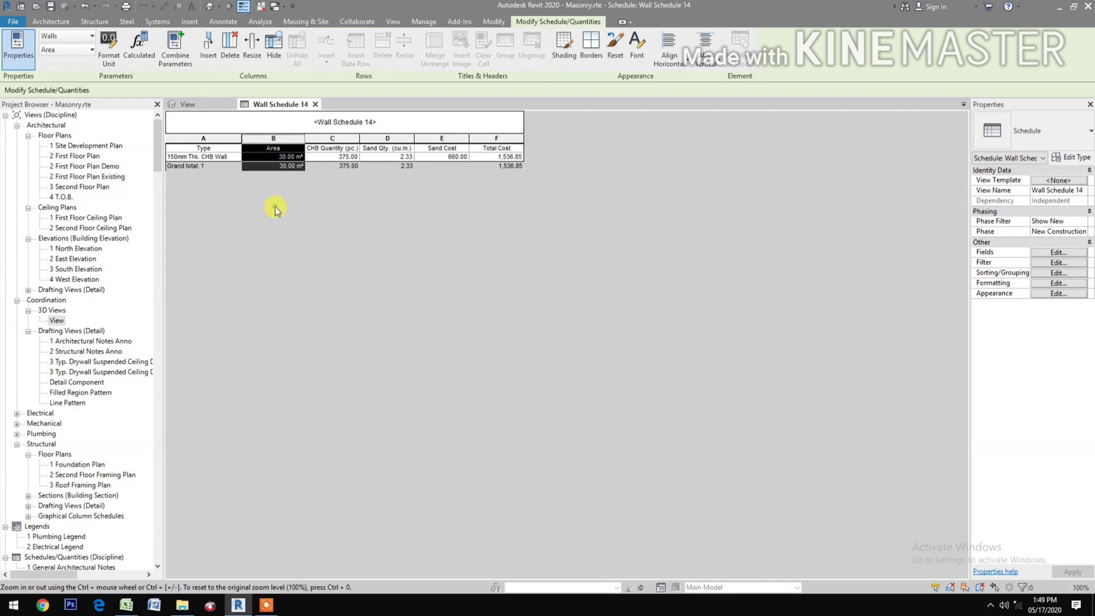
click(348, 149)
drag(359, 138, 364, 138)
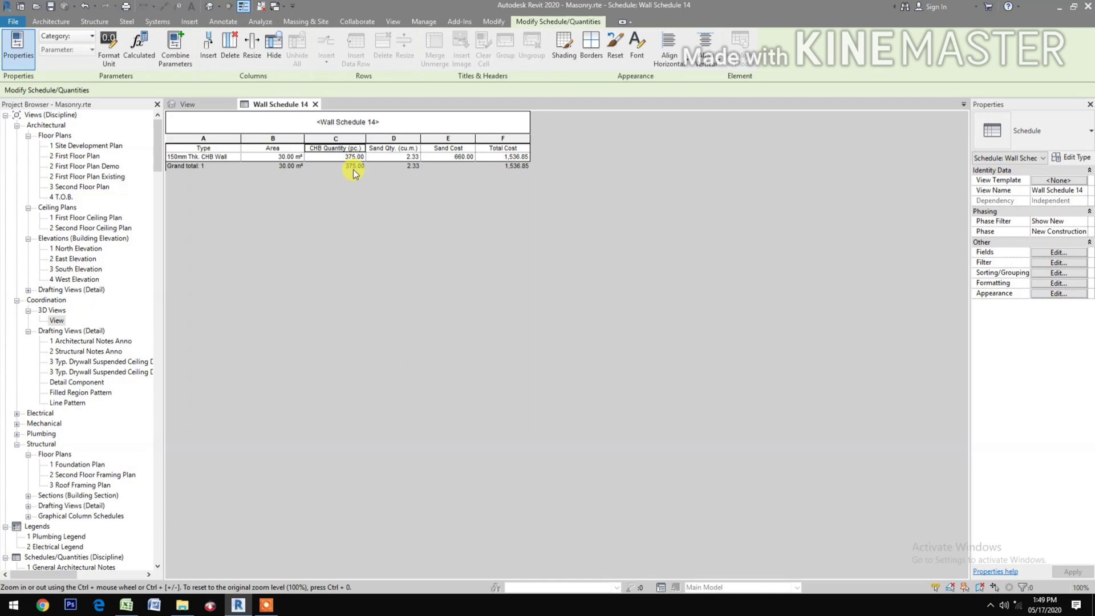
drag(421, 138, 433, 139)
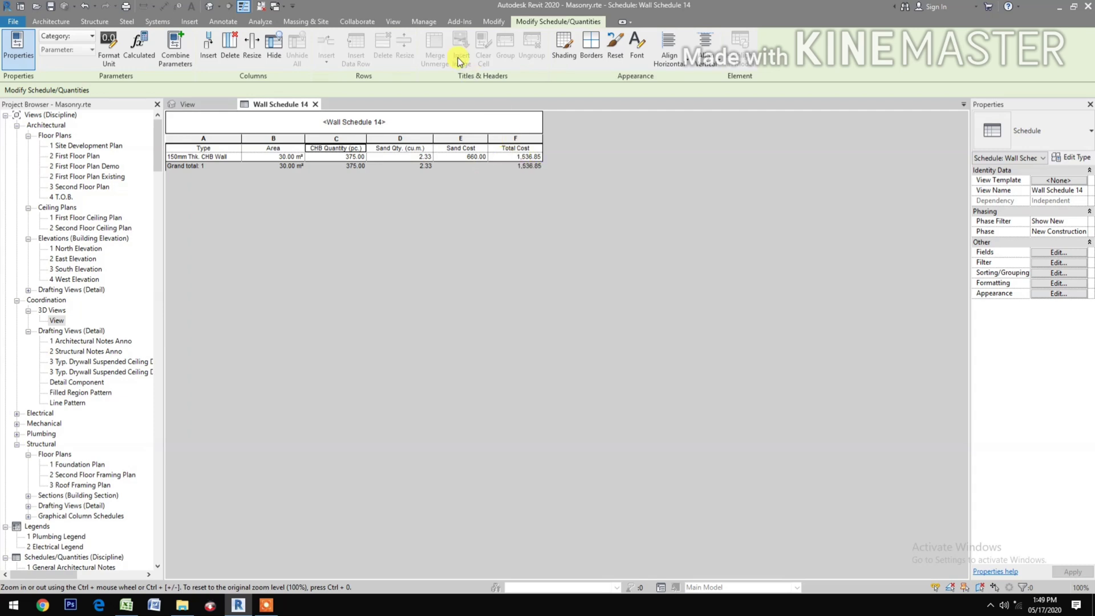
click(429, 21)
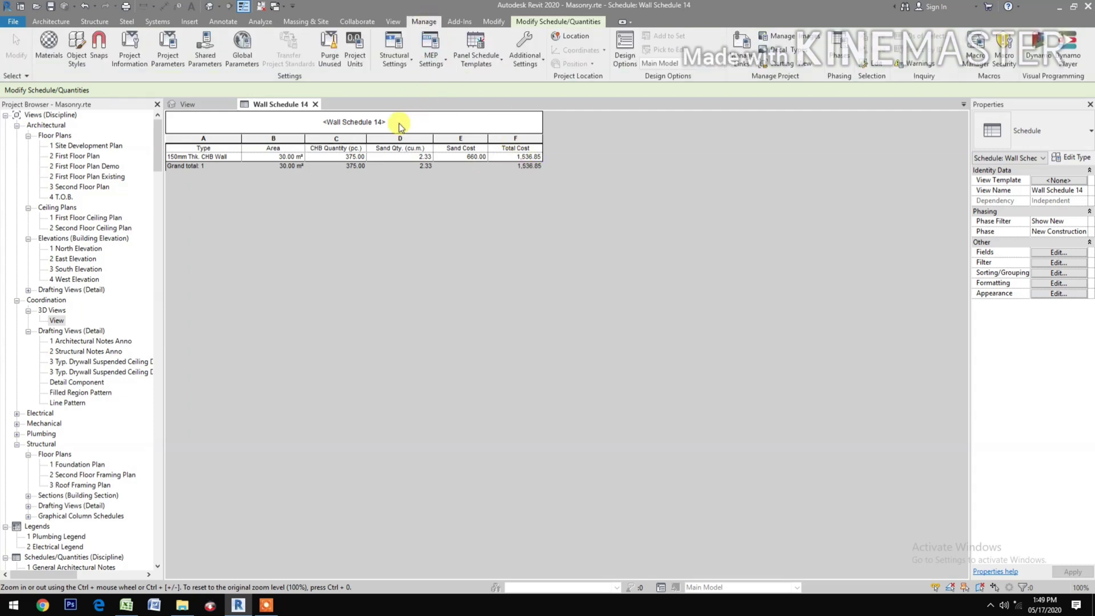
Step: Change the Sand Cost global parameter to 680 and apply it
click(244, 60)
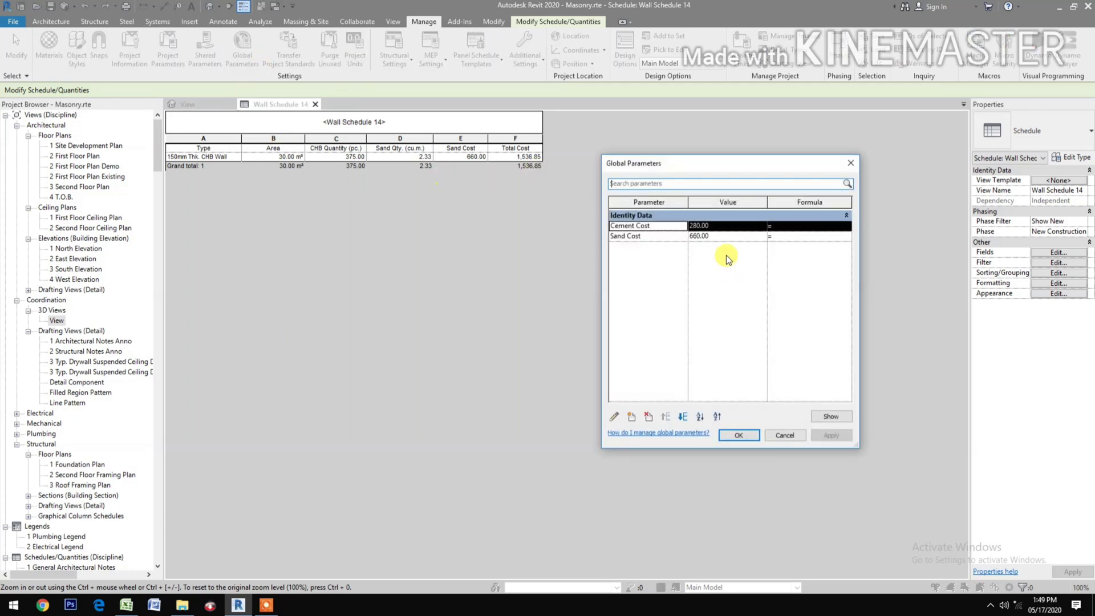
click(736, 236)
text(680)
click(831, 436)
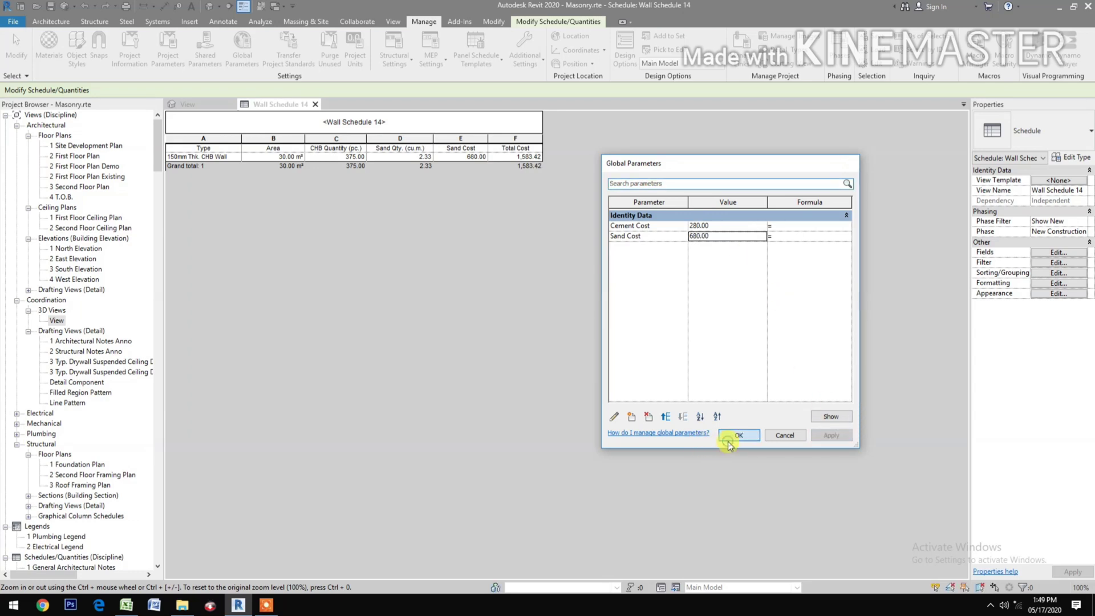
click(734, 435)
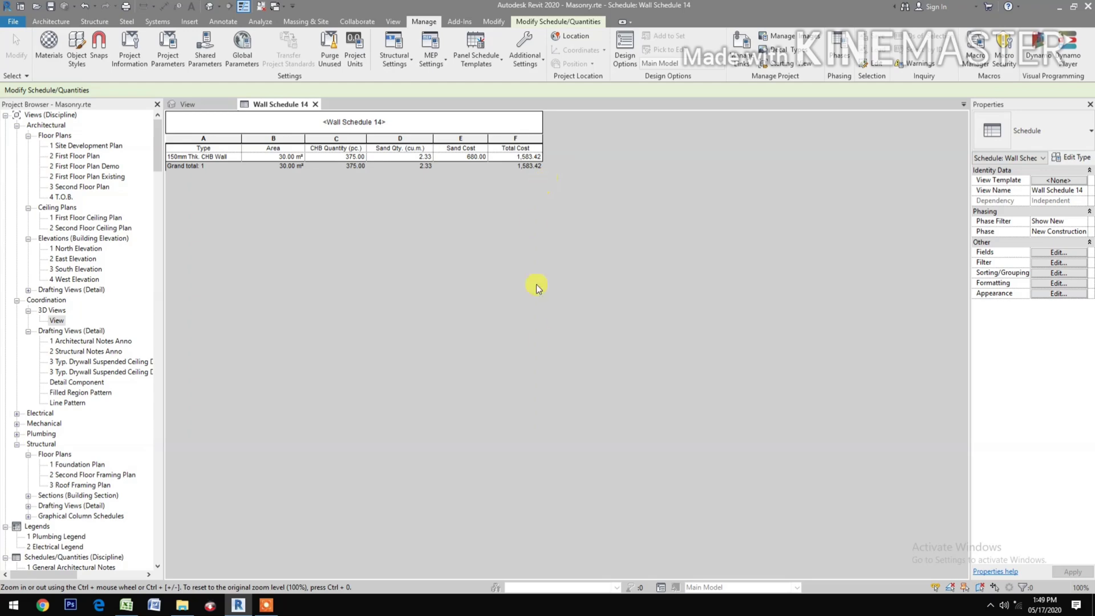